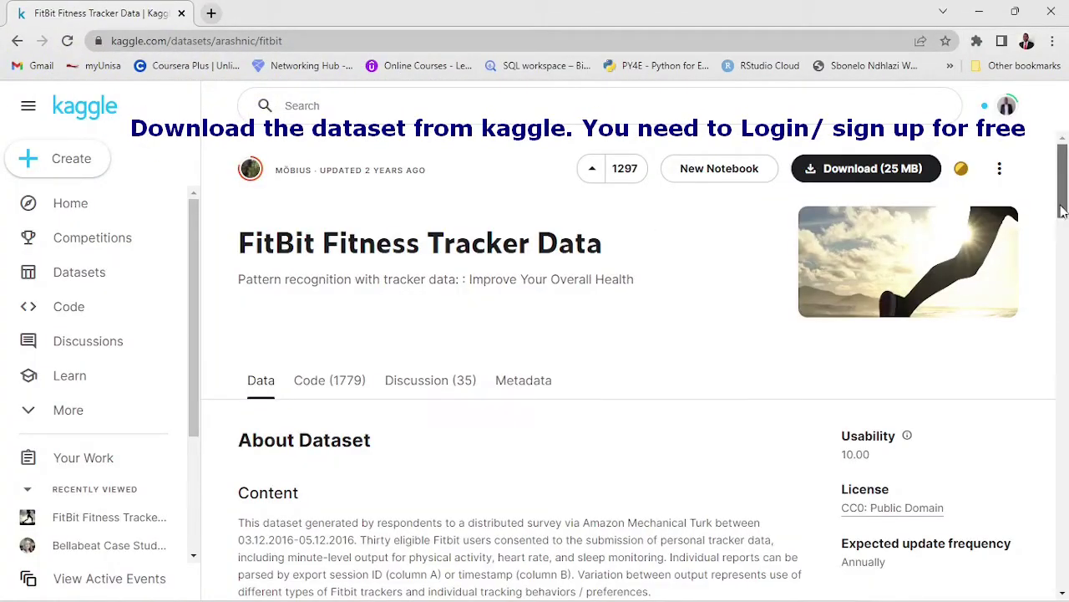
Download the FitBit Fitness Tracker Data dataset from Kaggle as archive.zip into the Prokect_vid folder in Downloads
left_click_drag(1061, 211, 1062, 227)
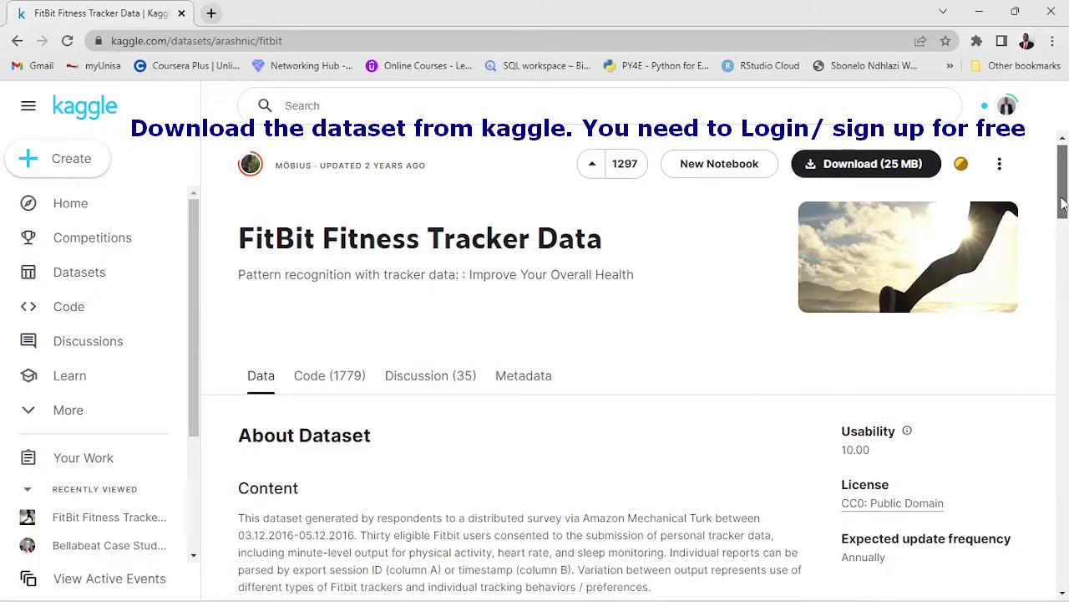
scroll(1063, 203, "down", 2)
left_click_drag(1063, 203, 1058, 152)
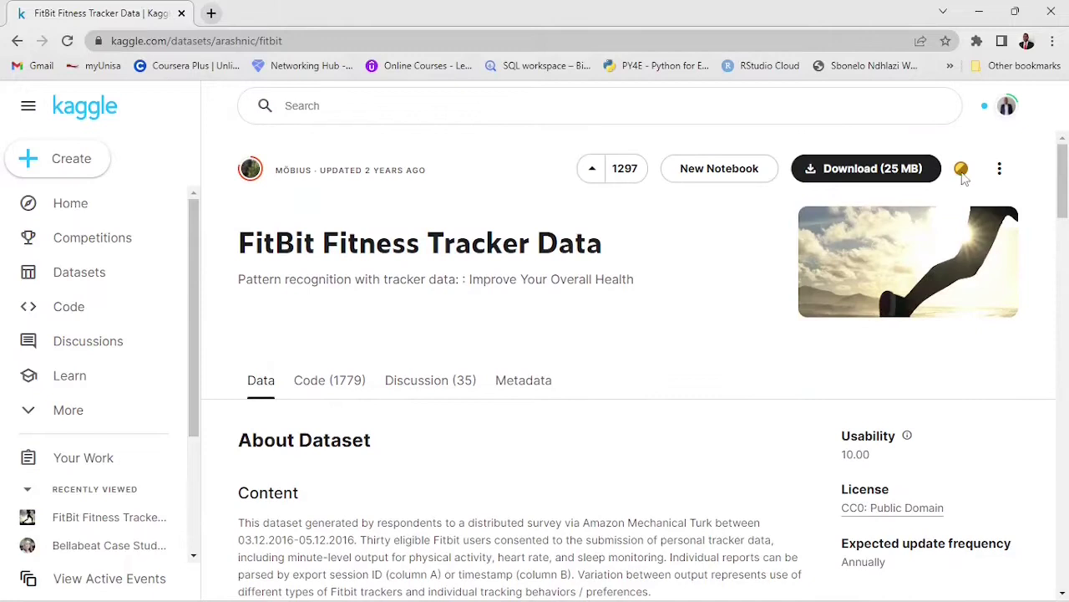
left_click(899, 177)
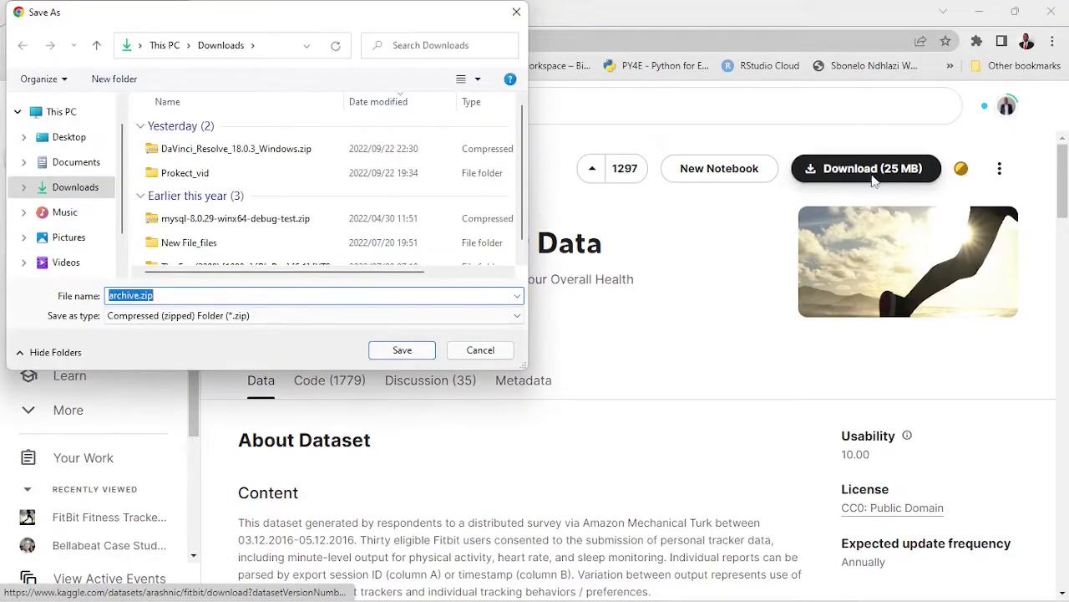
double_click(211, 178)
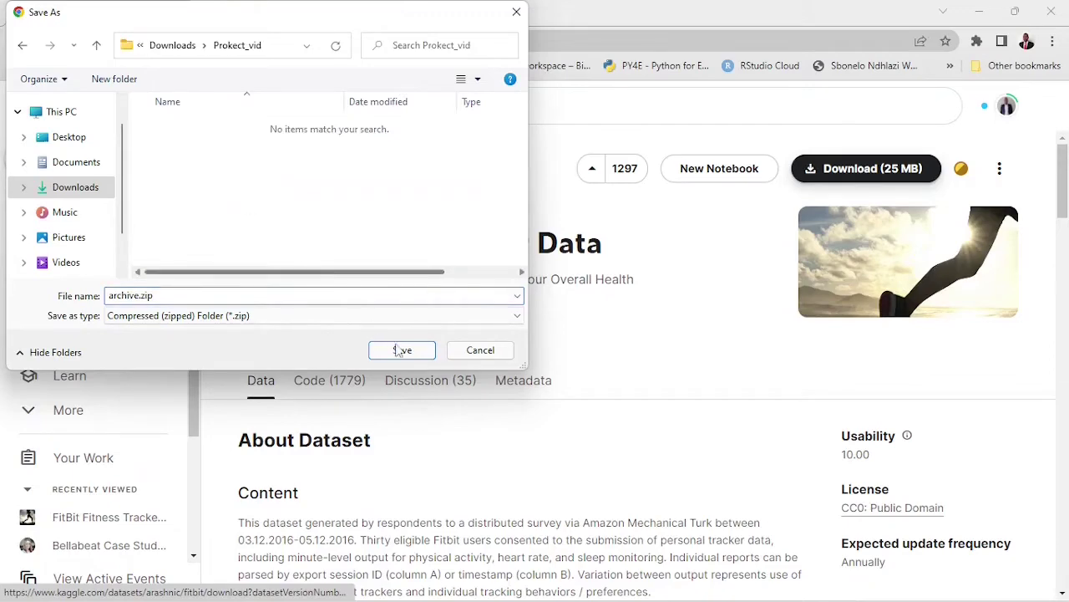
left_click(400, 352)
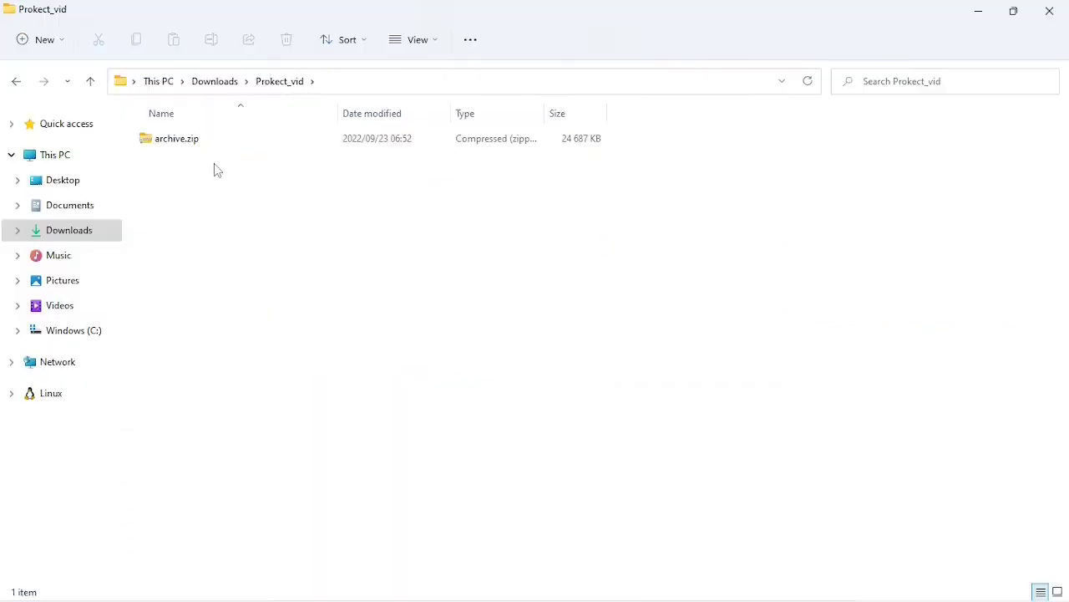
Extract archive.zip to the proposed archive folder and open its Fitabase Data 4.12.16-5.12.16 subfolder
left_click(201, 145)
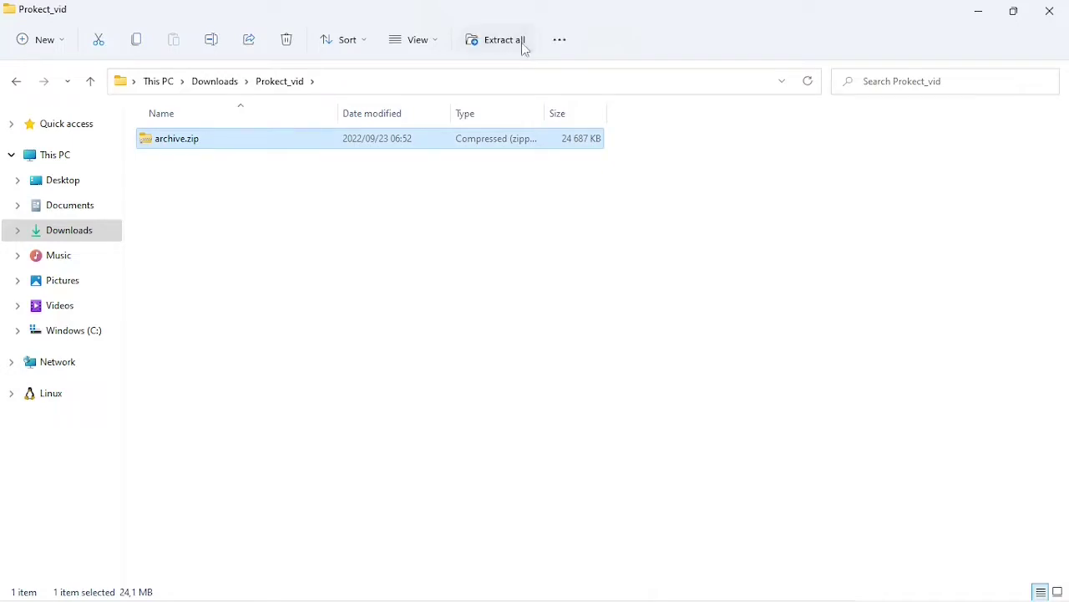
left_click(508, 42)
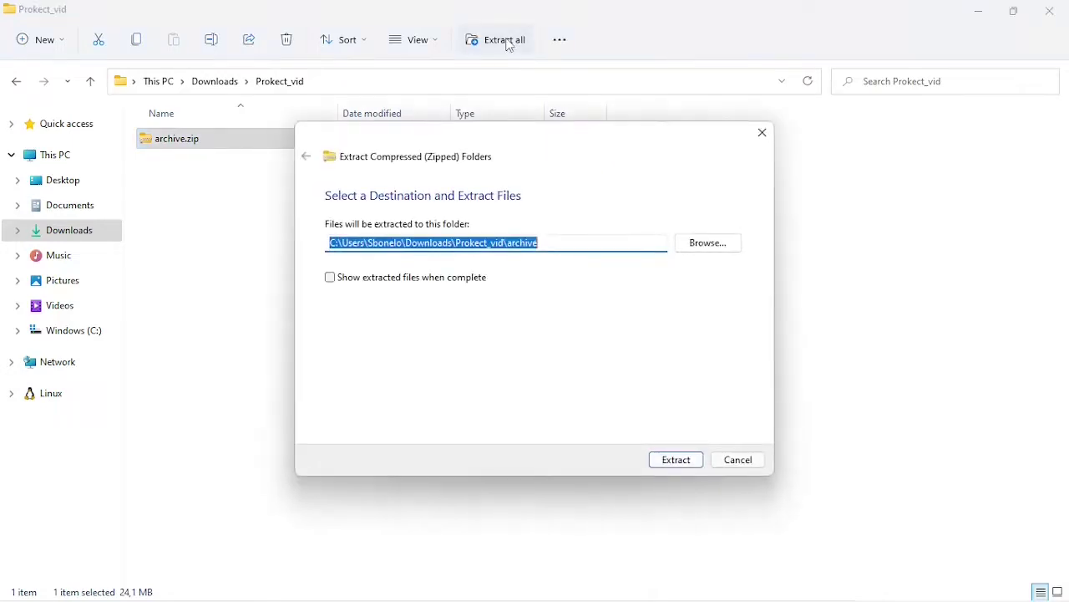
left_click(678, 461)
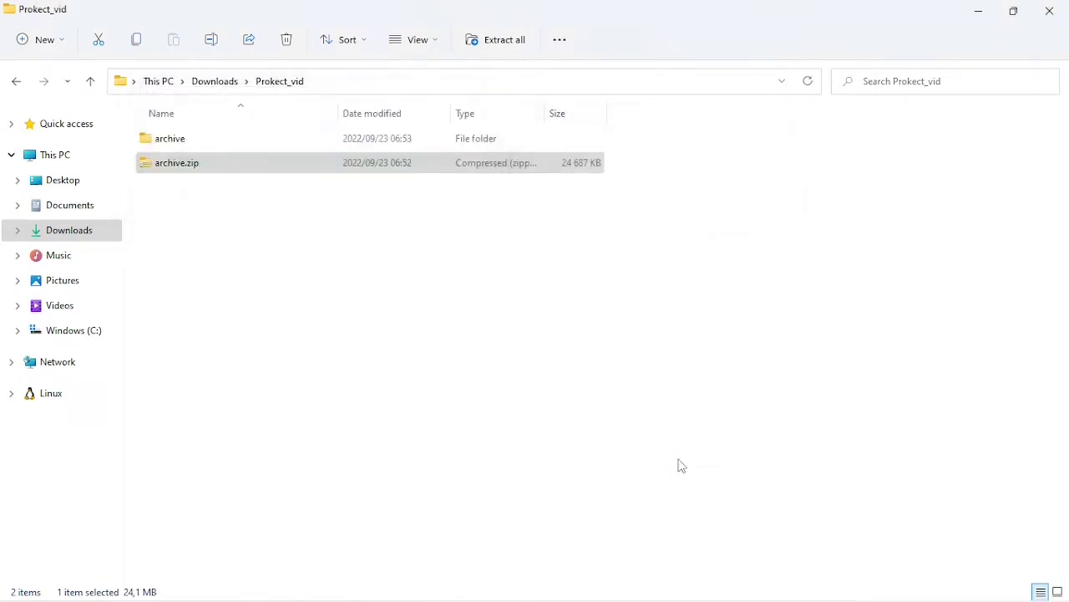
left_click(182, 145)
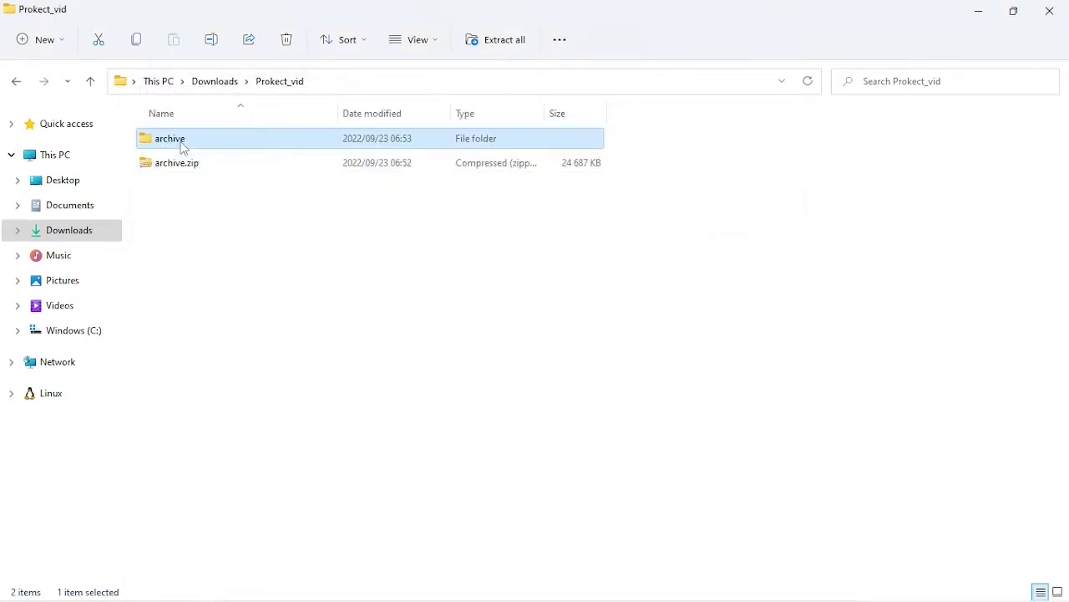
double_click(183, 146)
double_click(184, 146)
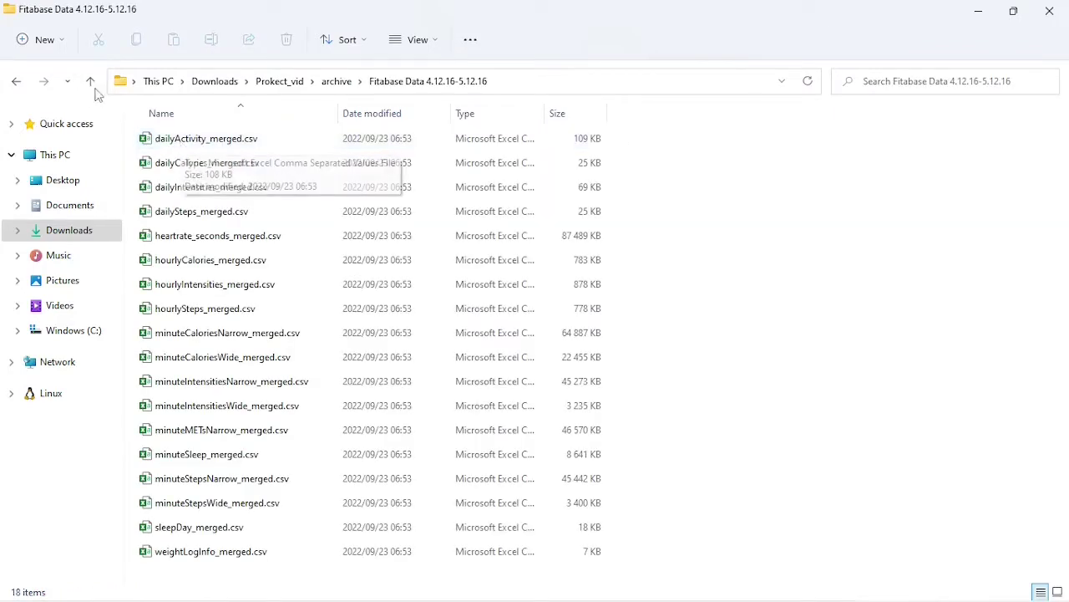
Create a new folder named Files_used alongside the extracted CSV files
left_click(35, 46)
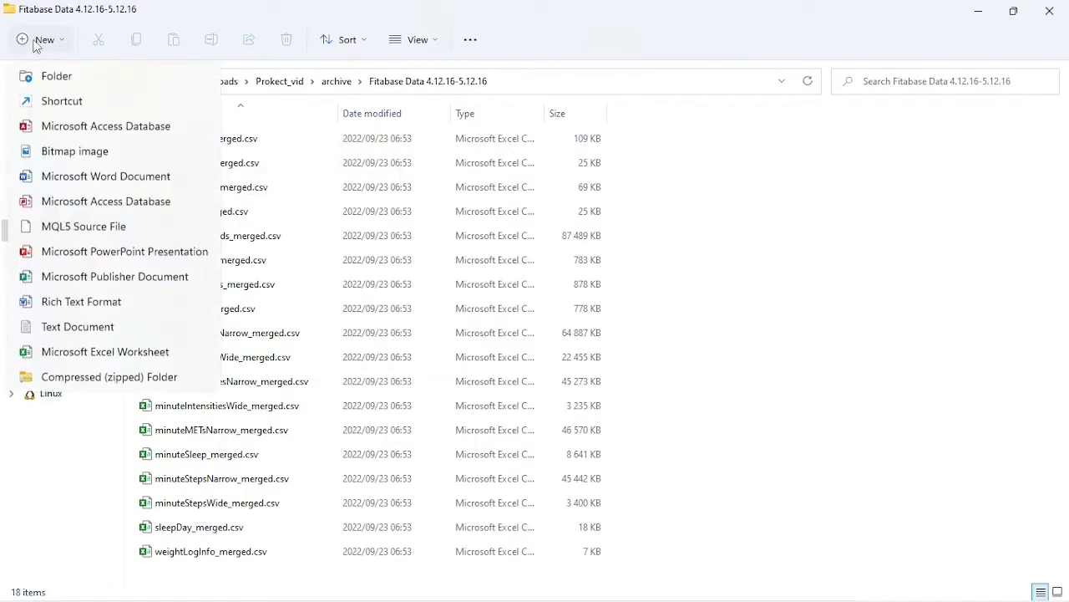
left_click(71, 88)
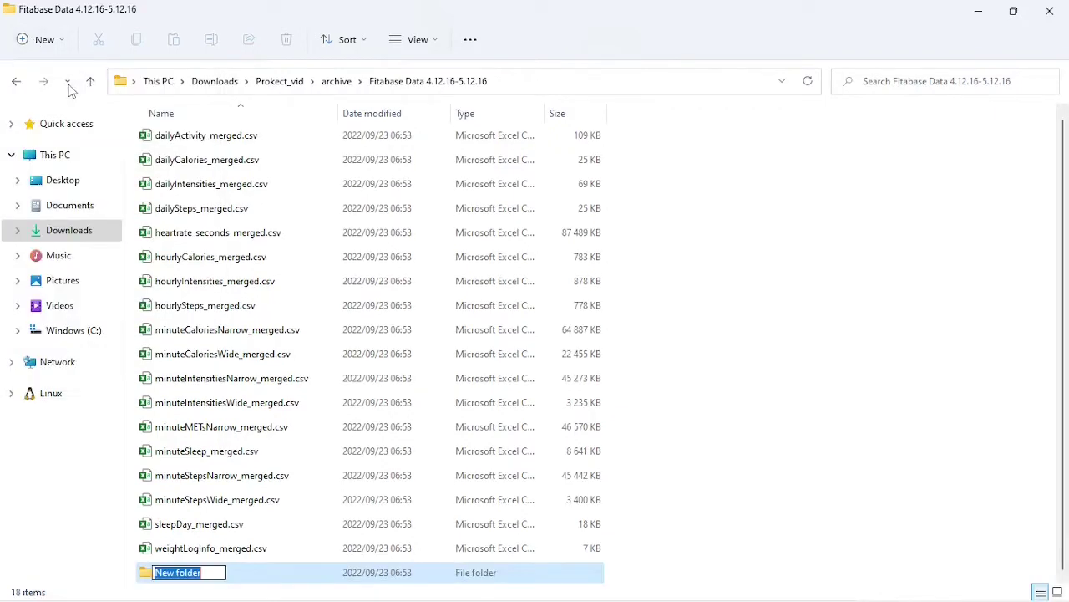
type("Files_used")
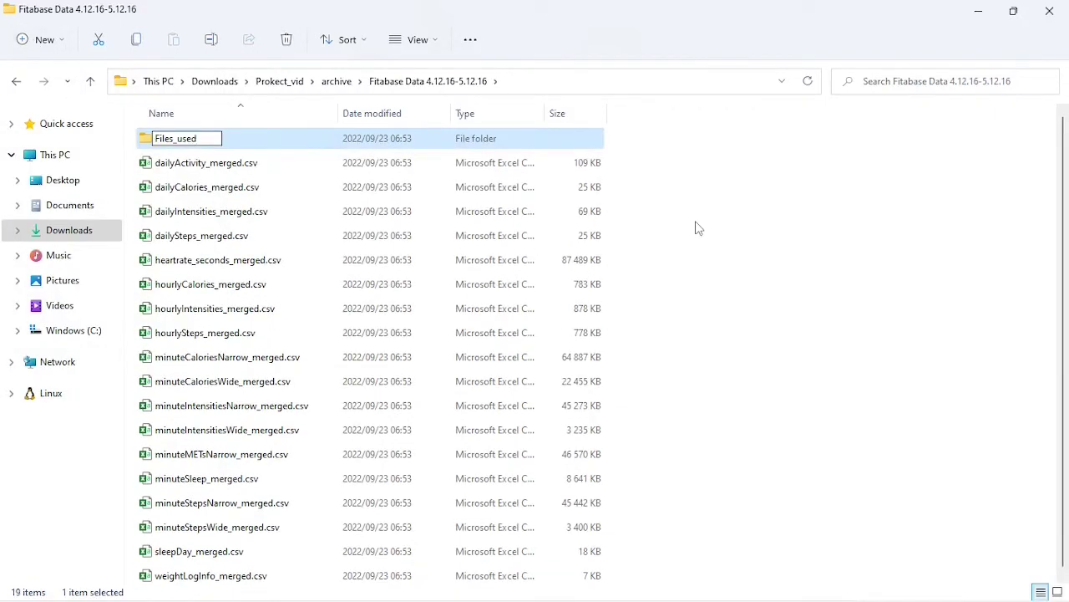
key("Return")
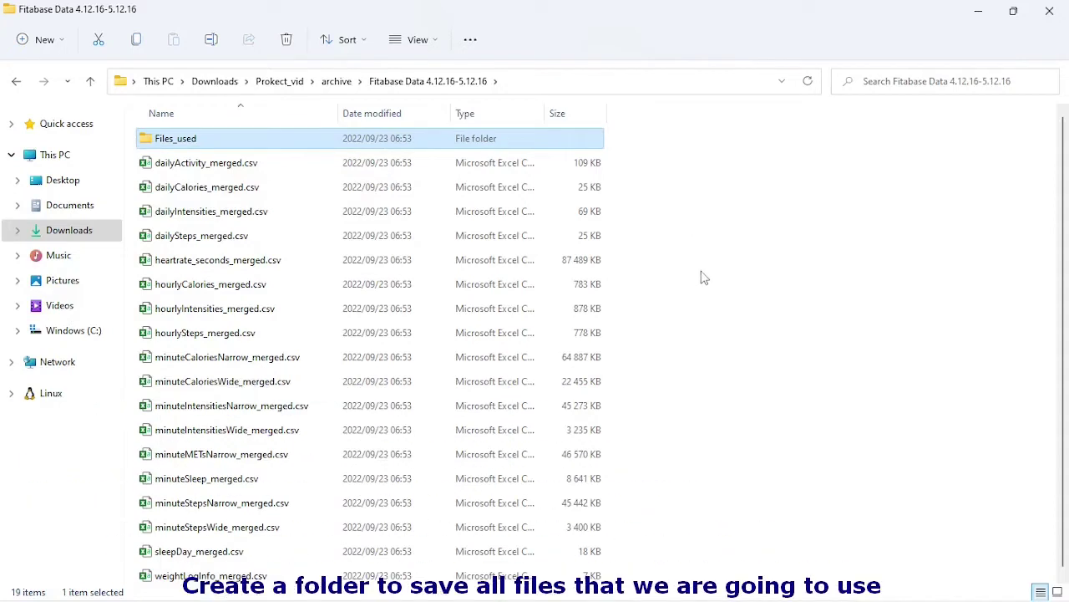
left_click(695, 227)
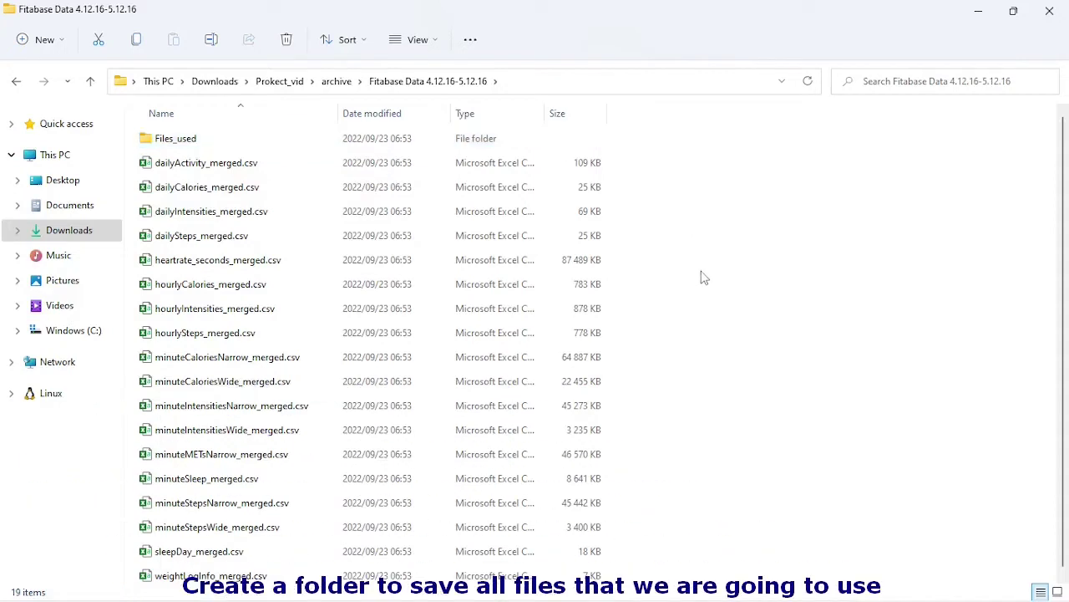
Move dailyActivity_merged.csv, weightLogInfo_merged.csv and sleepDay_merged.csv into the Files_used folder
left_click(270, 167)
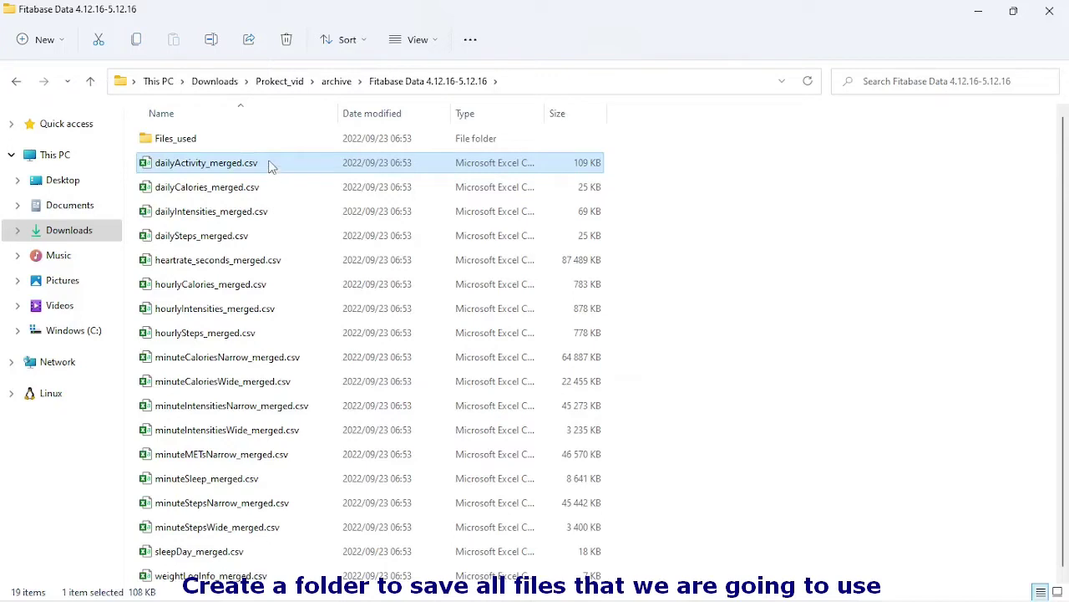
left_click_drag(269, 165, 261, 137)
left_click(227, 553)
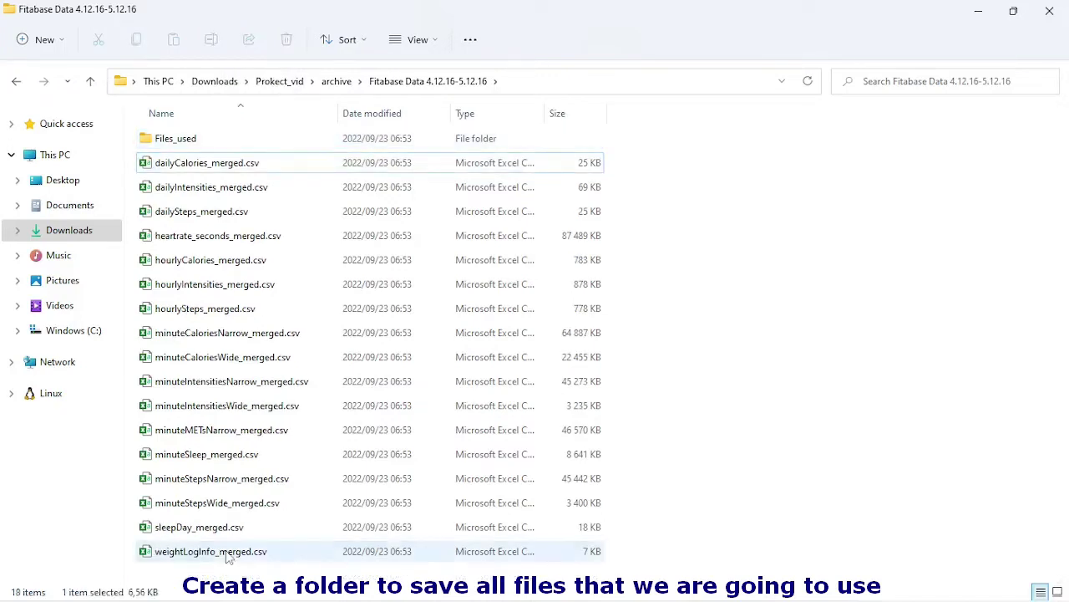
left_click_drag(227, 558, 198, 146)
left_click(200, 528)
left_click_drag(201, 528, 192, 145)
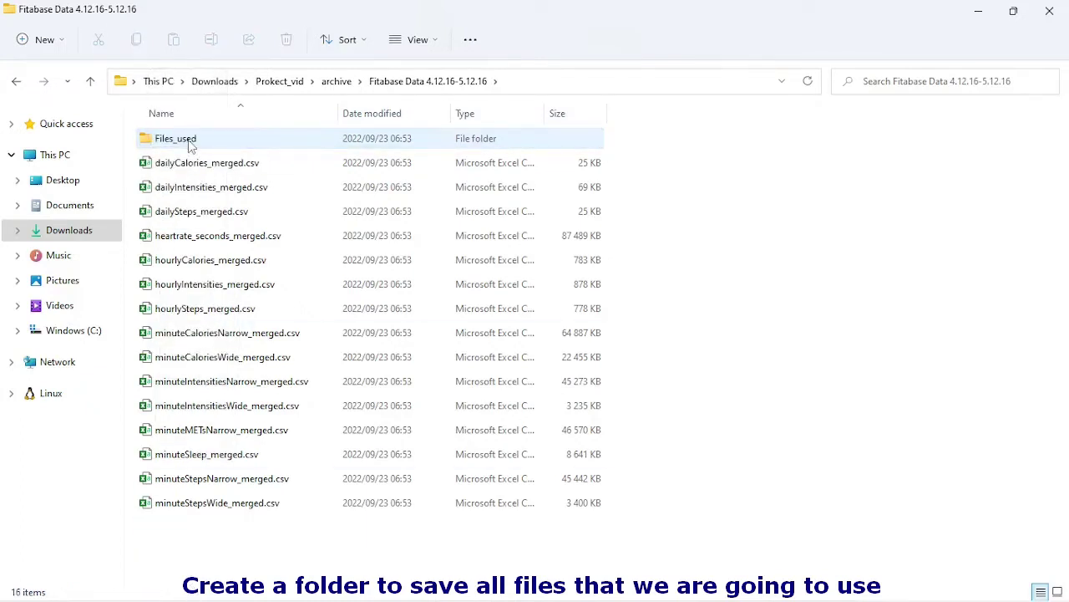
Move minuteSleep_merged.csv, minuteMETsNarrow_merged.csv and heartrate_seconds_merged.csv into the Files_used folder
left_click(200, 453)
left_click_drag(201, 453, 191, 143)
left_click(229, 432)
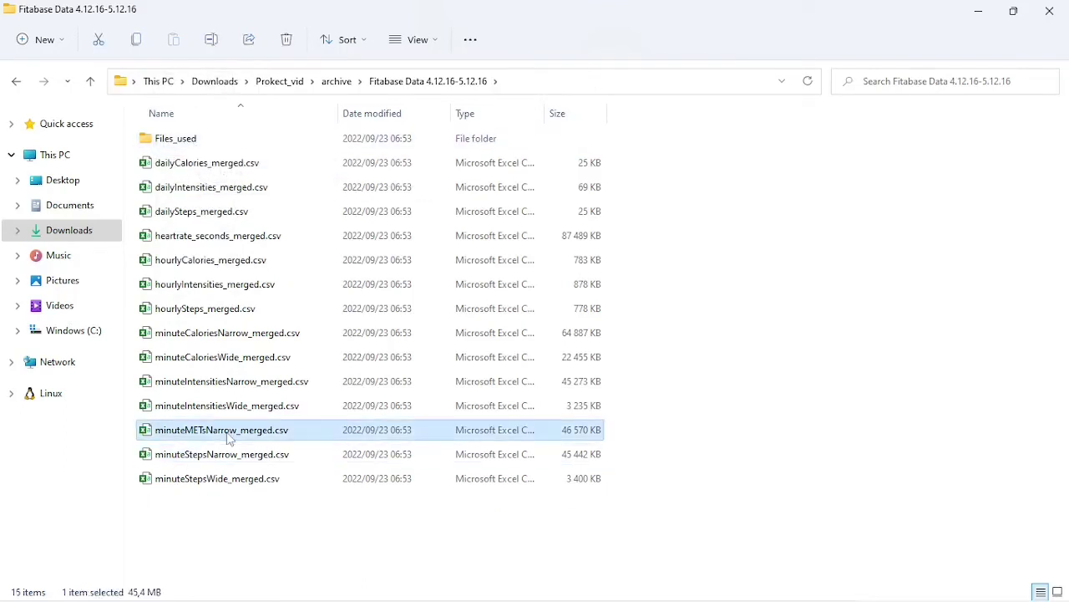
left_click_drag(229, 436, 202, 139)
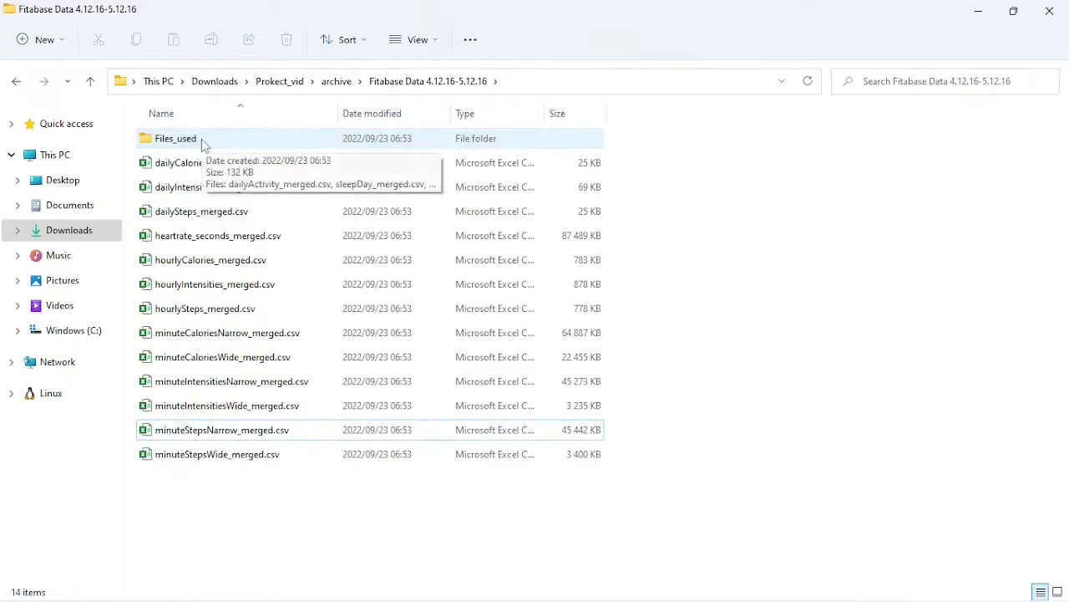
left_click(241, 241)
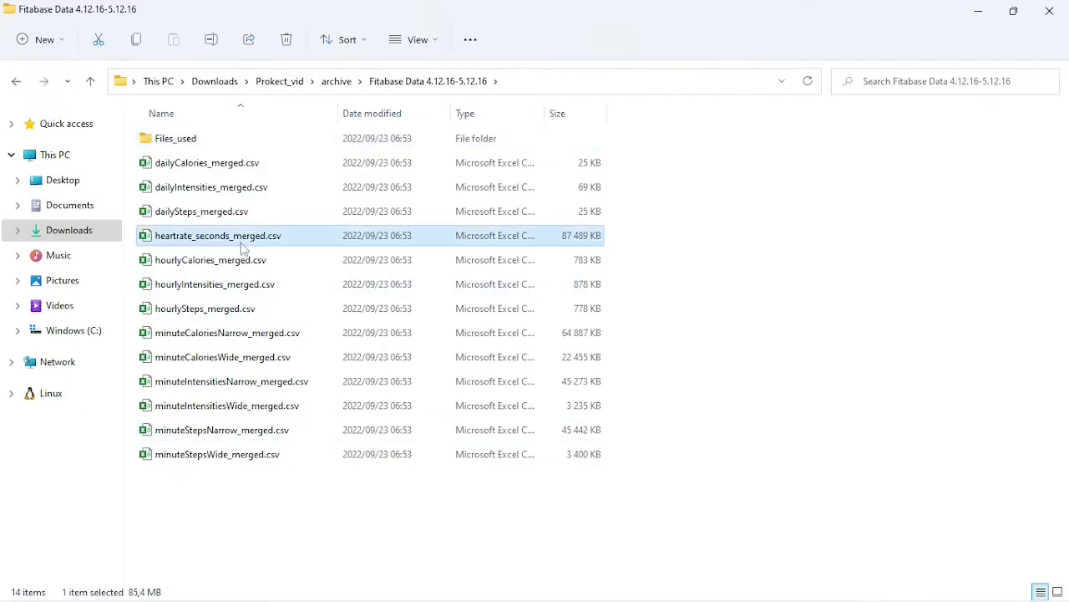
left_click_drag(239, 239, 227, 139)
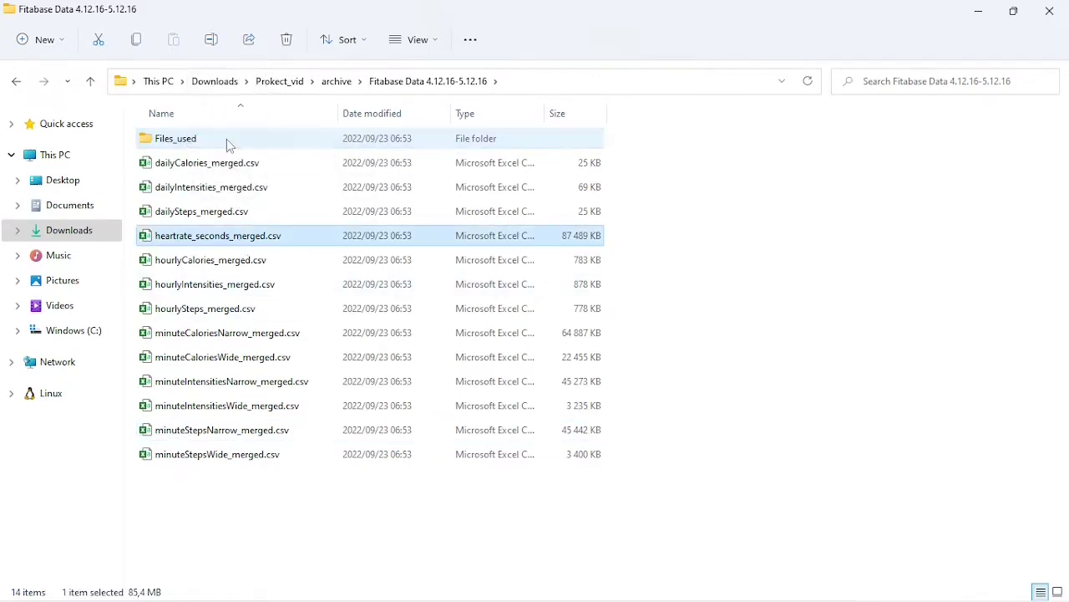
Switch to Excel and open a new blank workbook
mouse_move(447, 598)
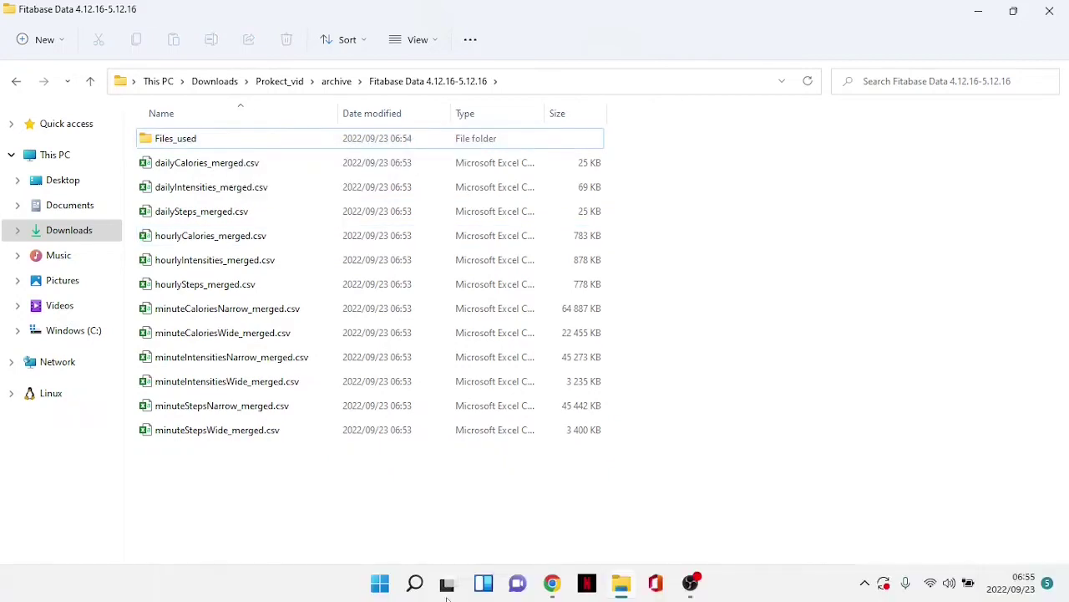
left_click(380, 583)
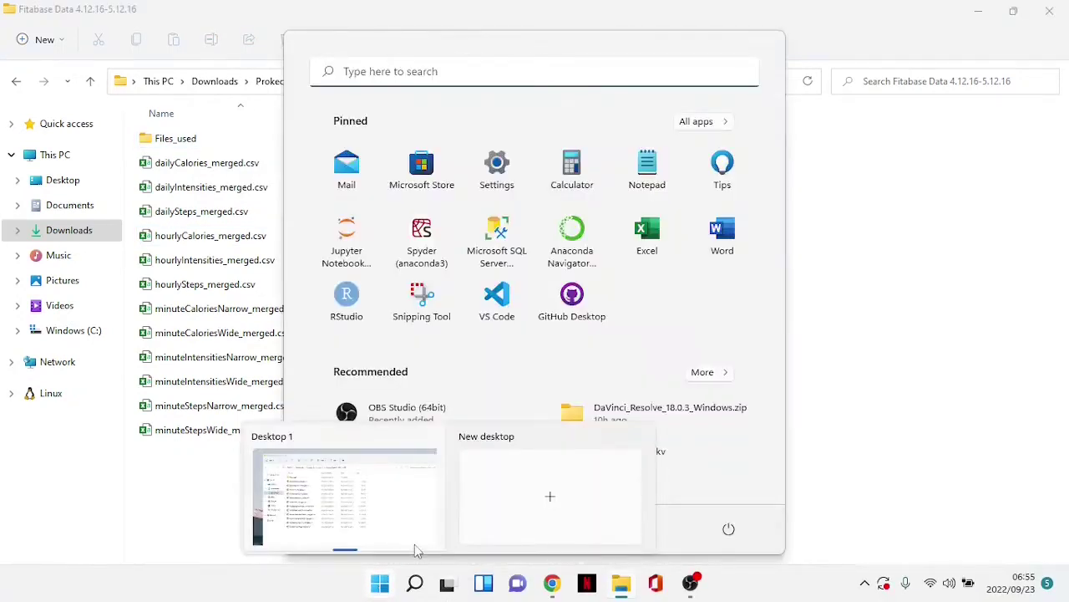
left_click(657, 241)
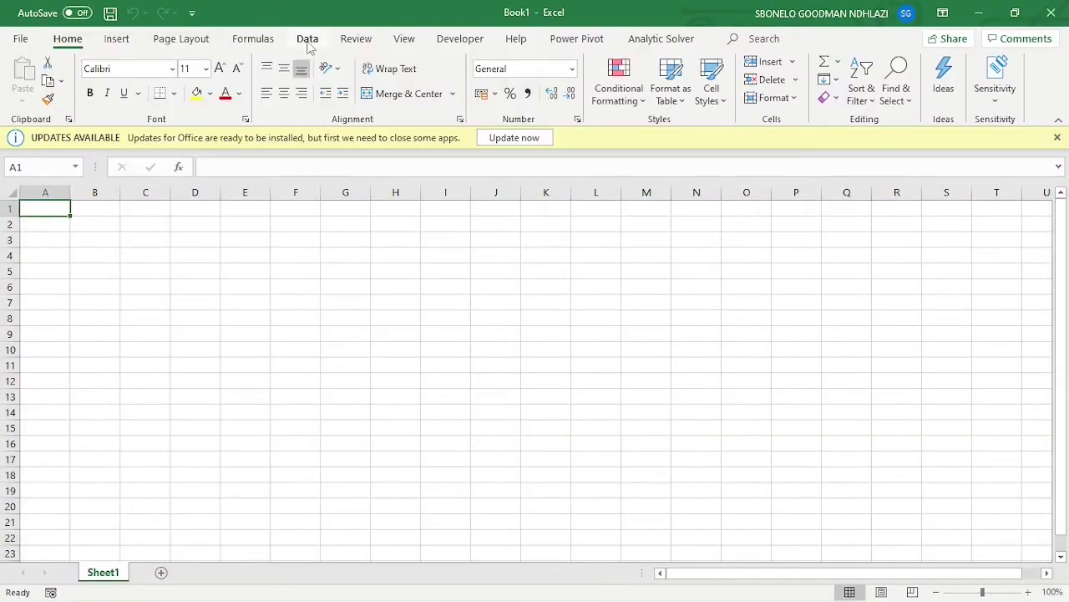
Import hourlyCalories_merged.csv from the Fitabase Data folder and load it as a table on a new sheet
left_click(307, 42)
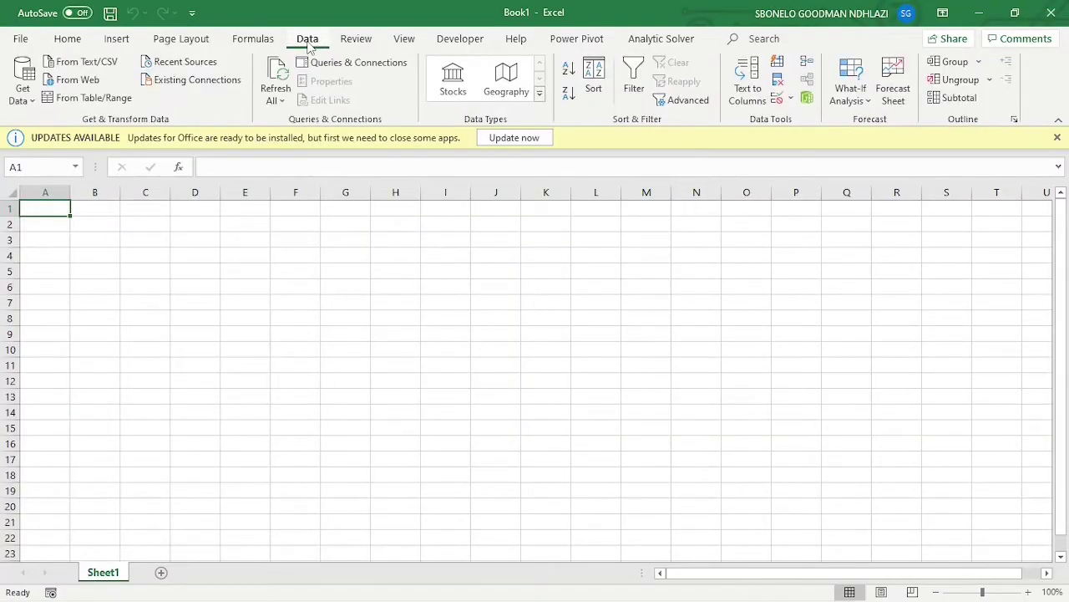
left_click(107, 62)
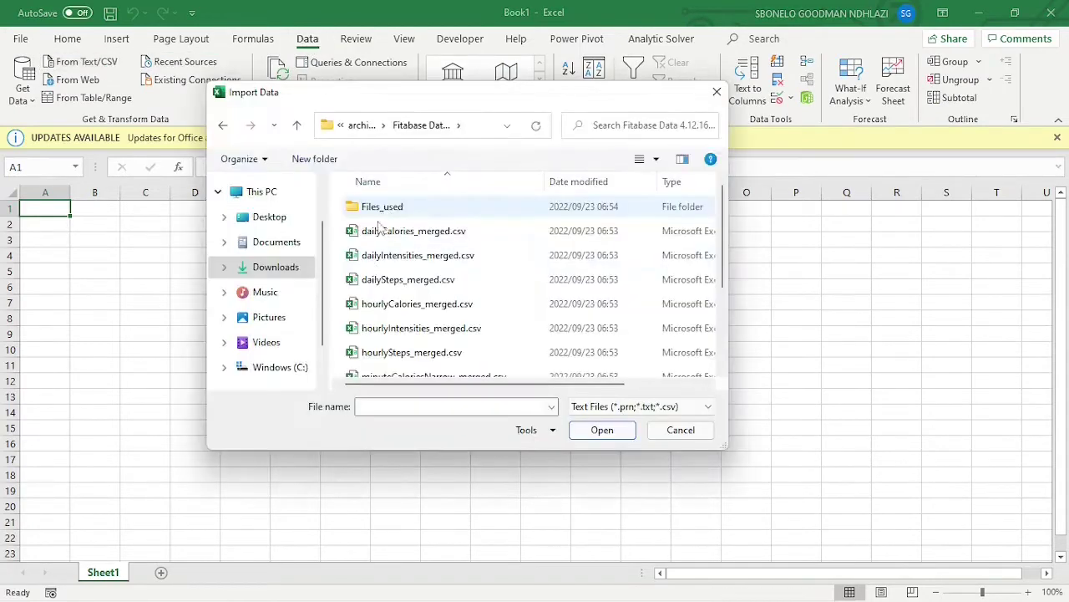
left_click(409, 305)
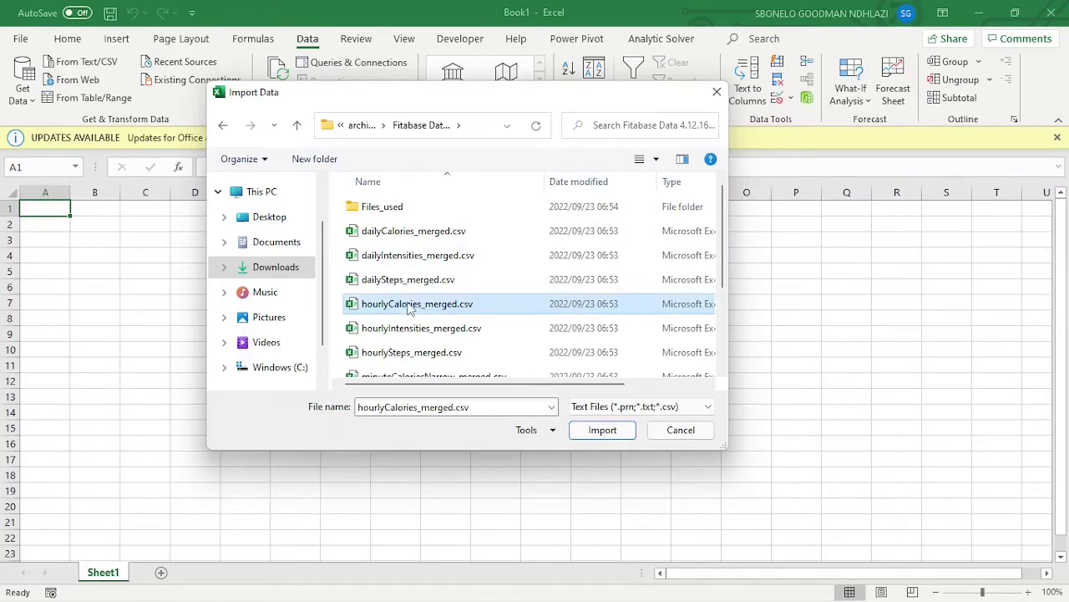
left_click(600, 435)
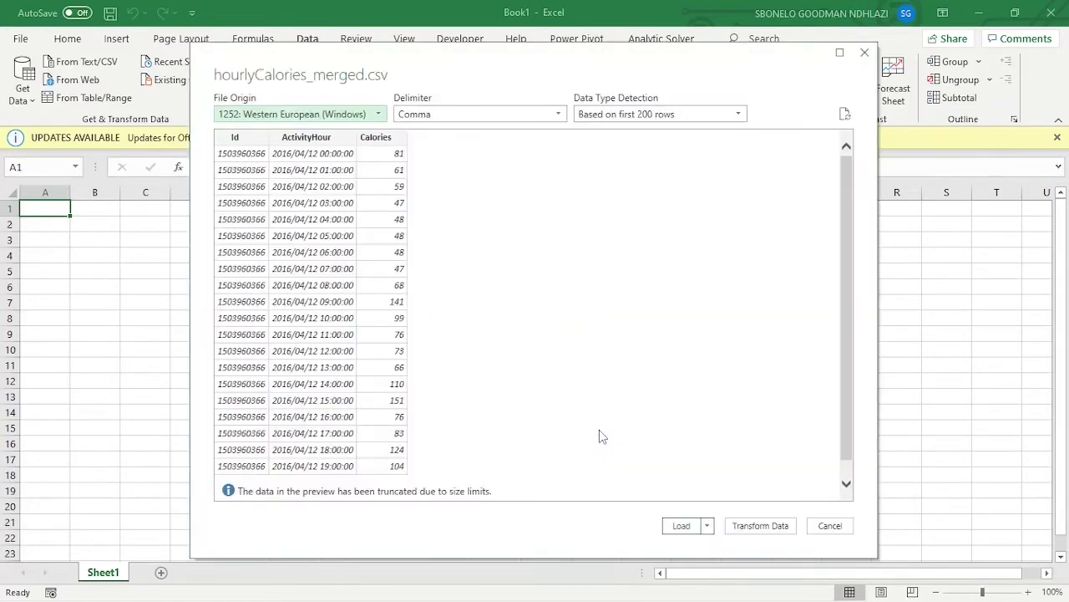
left_click(677, 526)
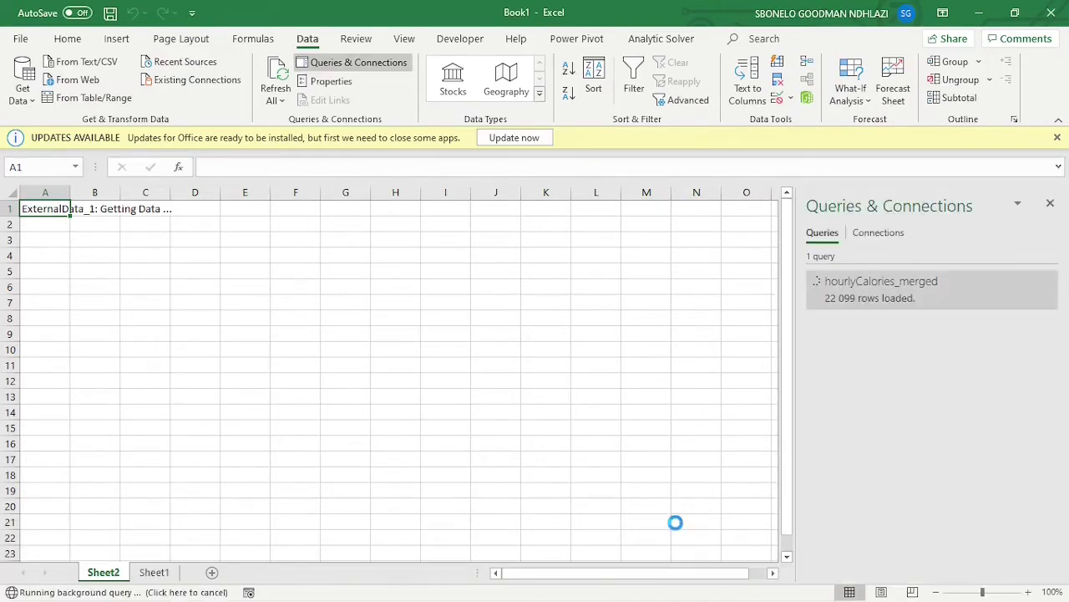
Rename the sheet holding the imported hourly calories table to Calories
right_click(104, 577)
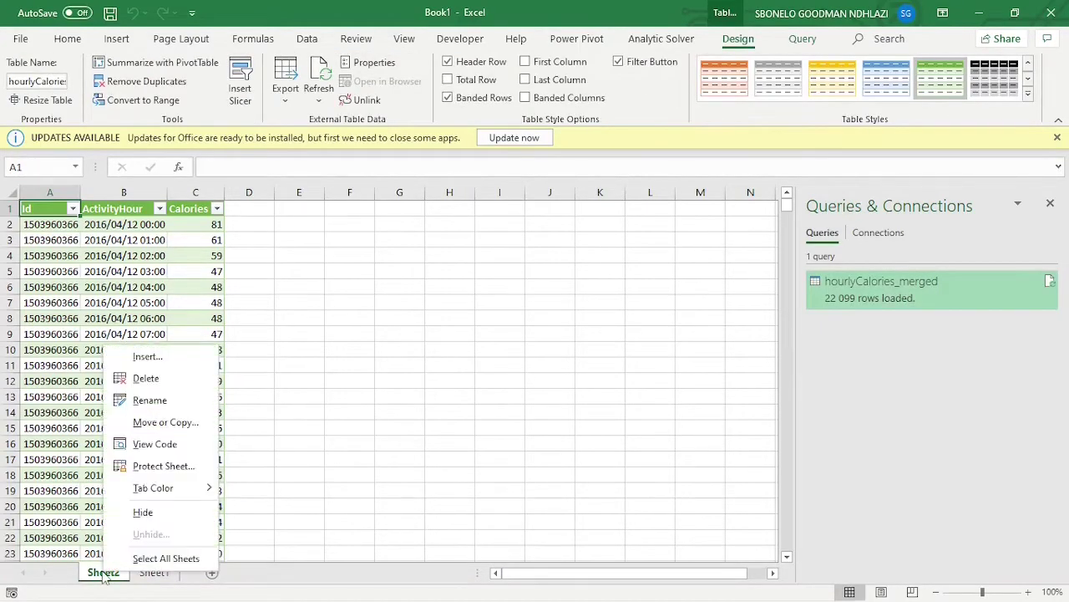
left_click(189, 399)
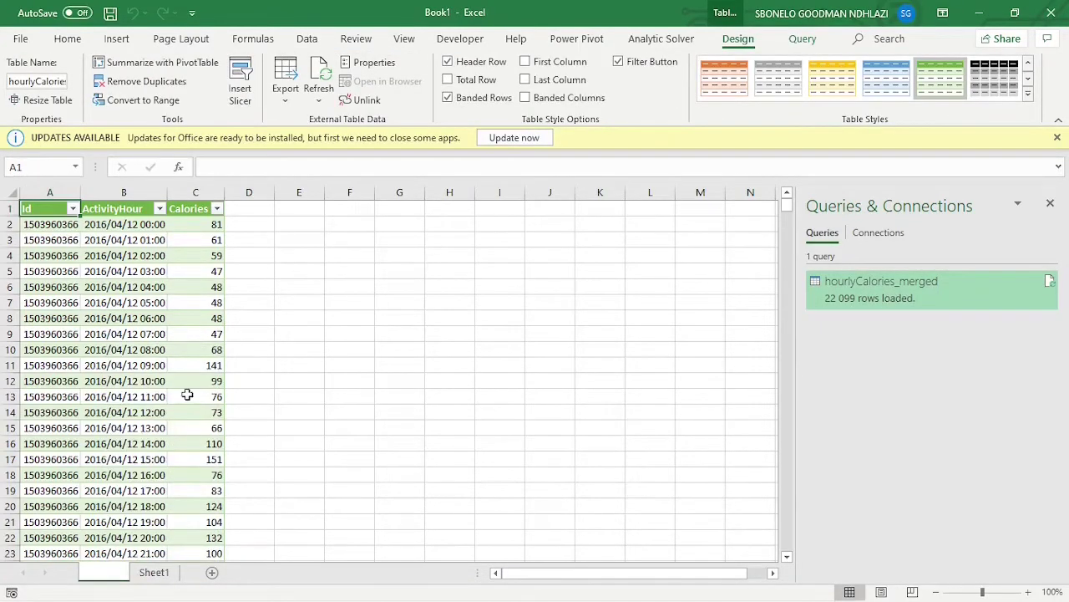
type("Ca")
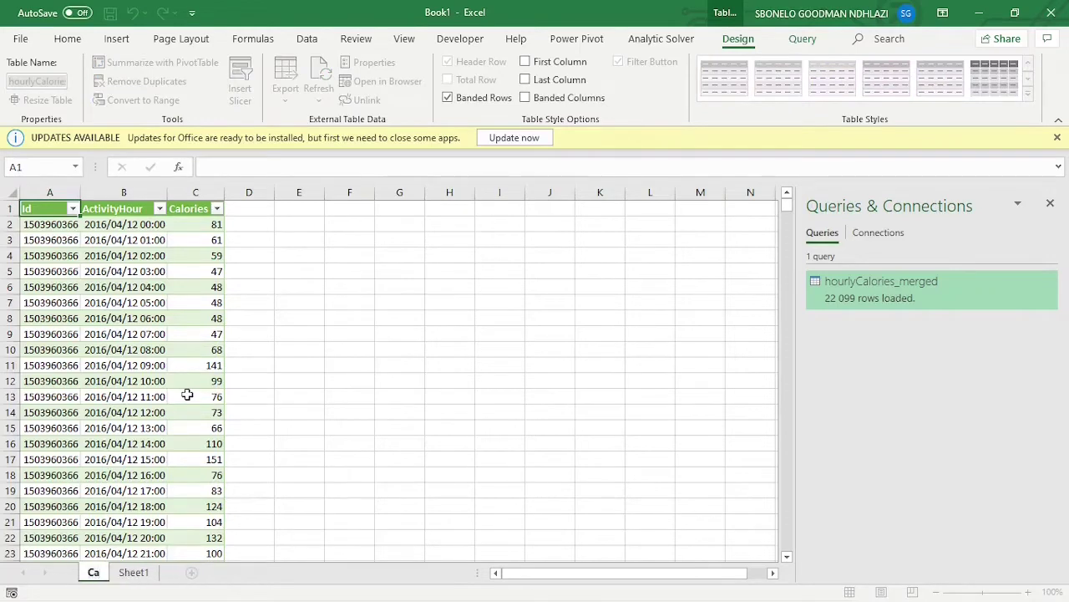
type("lories")
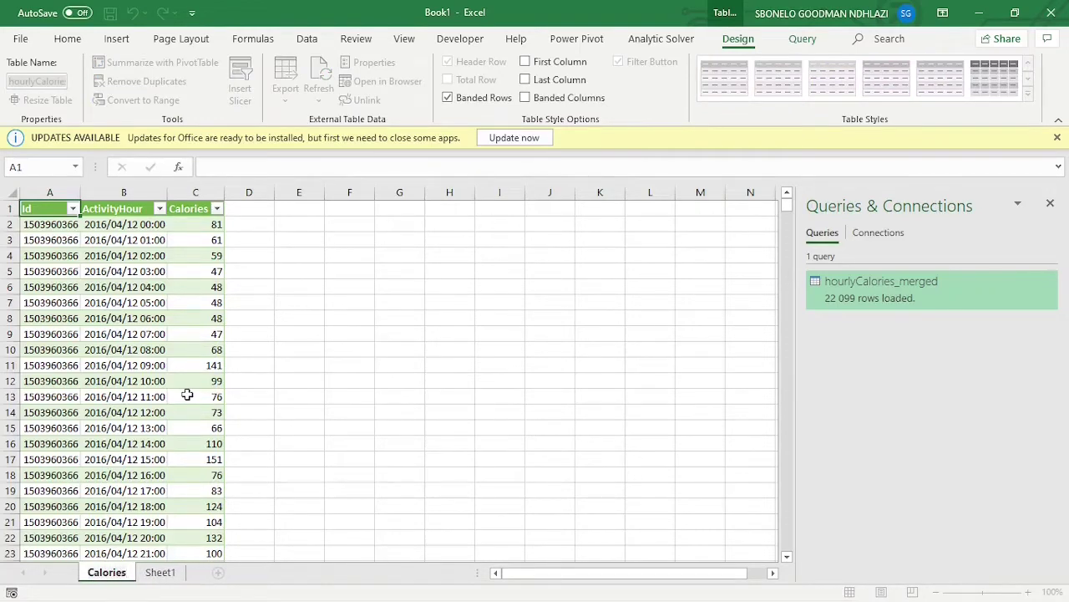
key("Return")
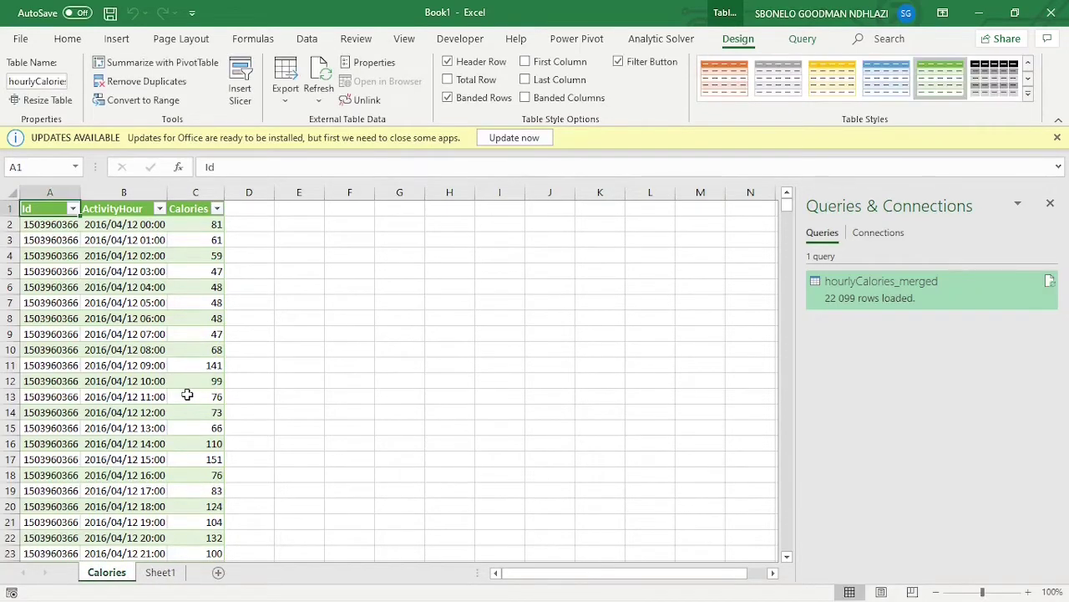
Import hourlyIntensities_merged.csv from the Fitabase Data folder and load it as a table on a new sheet
left_click(307, 38)
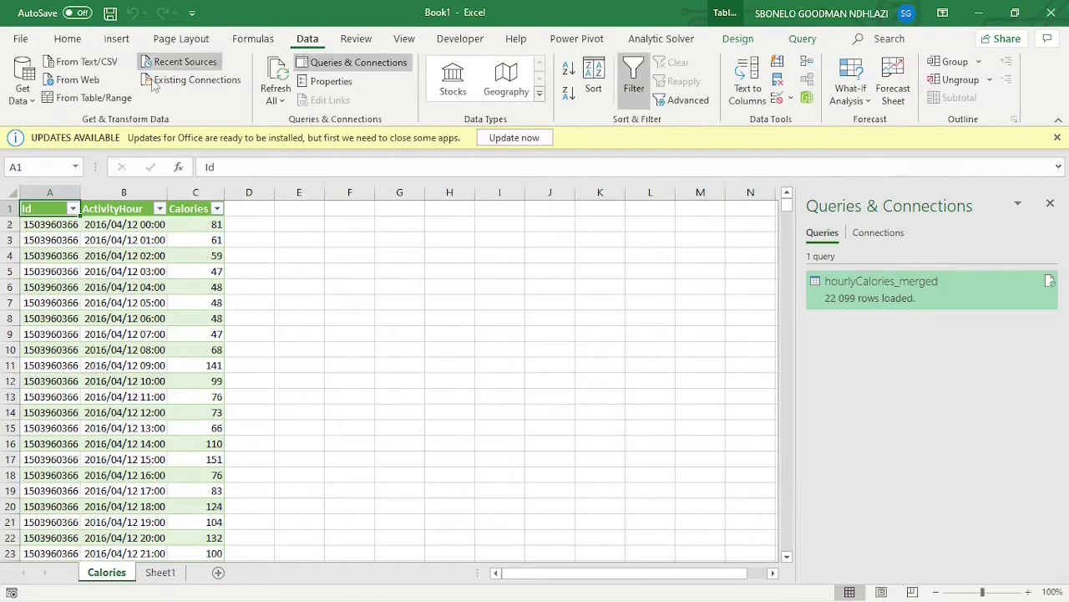
left_click(87, 64)
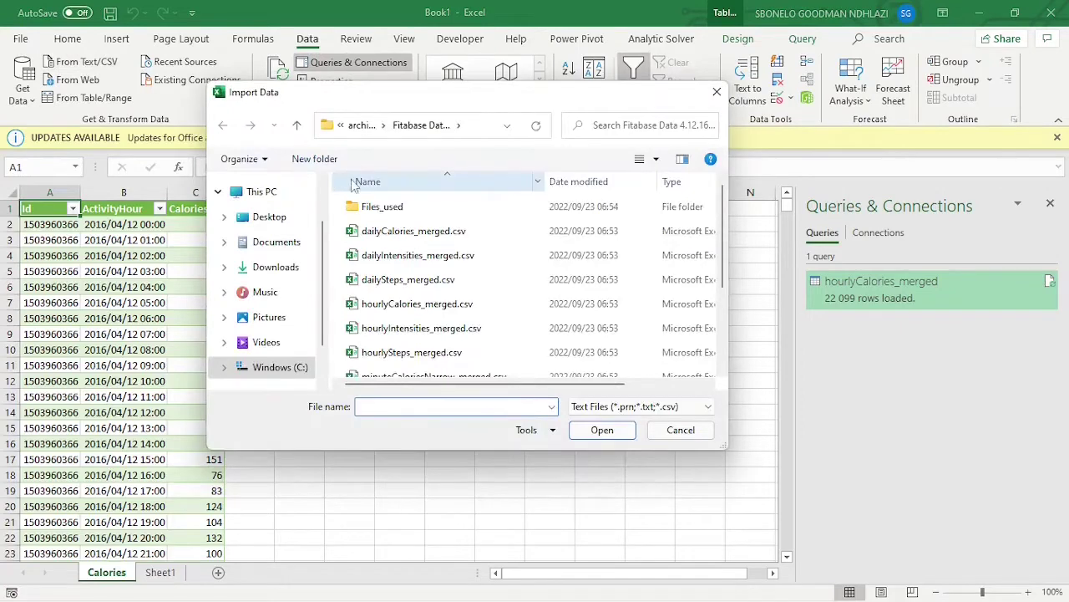
left_click(453, 332)
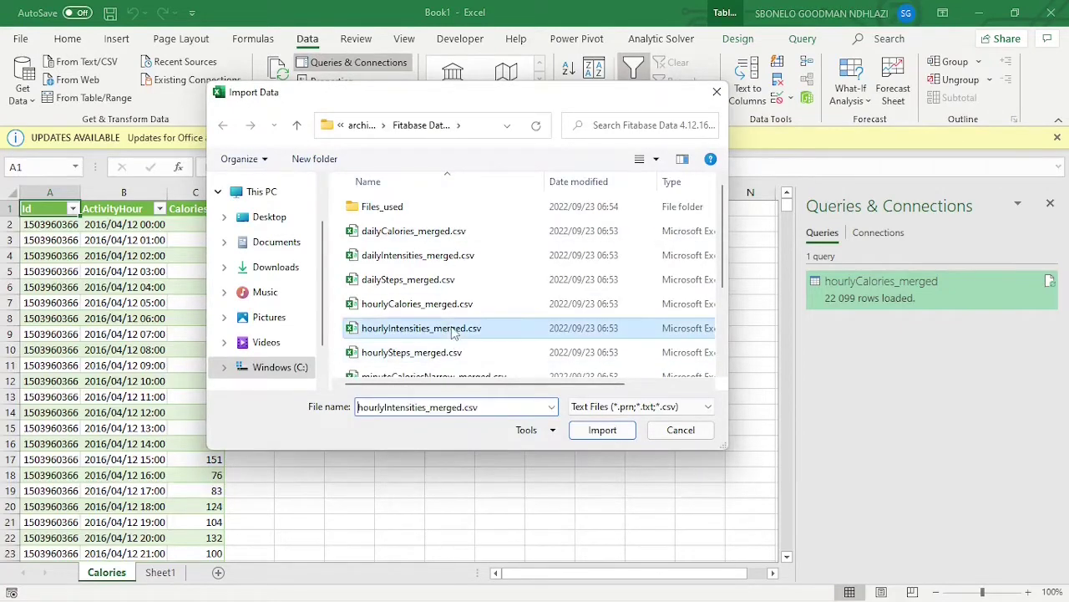
left_click(611, 434)
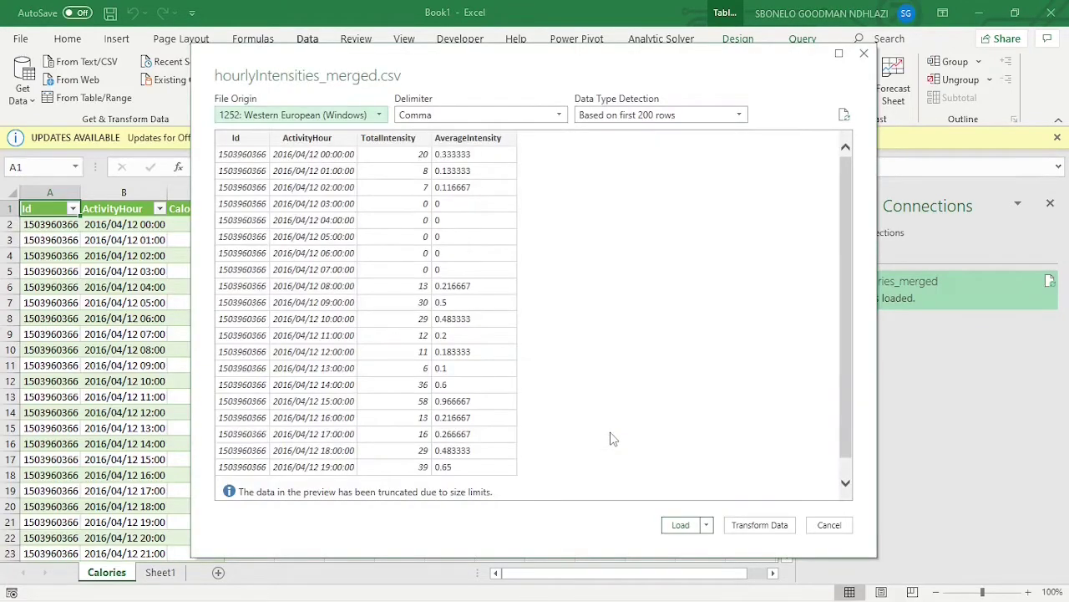
left_click(676, 524)
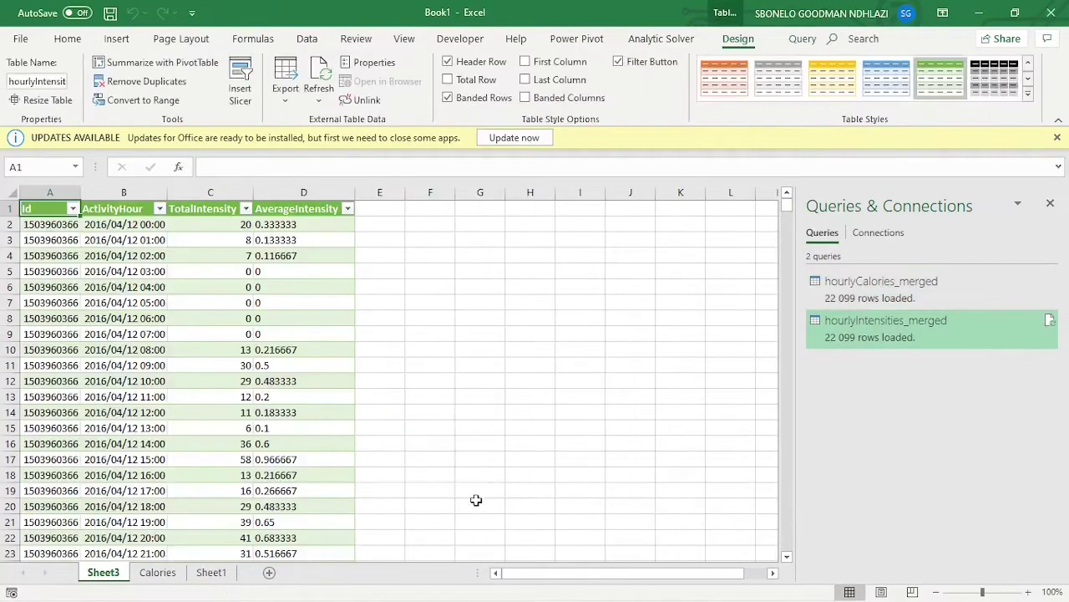
Rename the sheet holding the imported hourly intensities table to Intensities
right_click(109, 575)
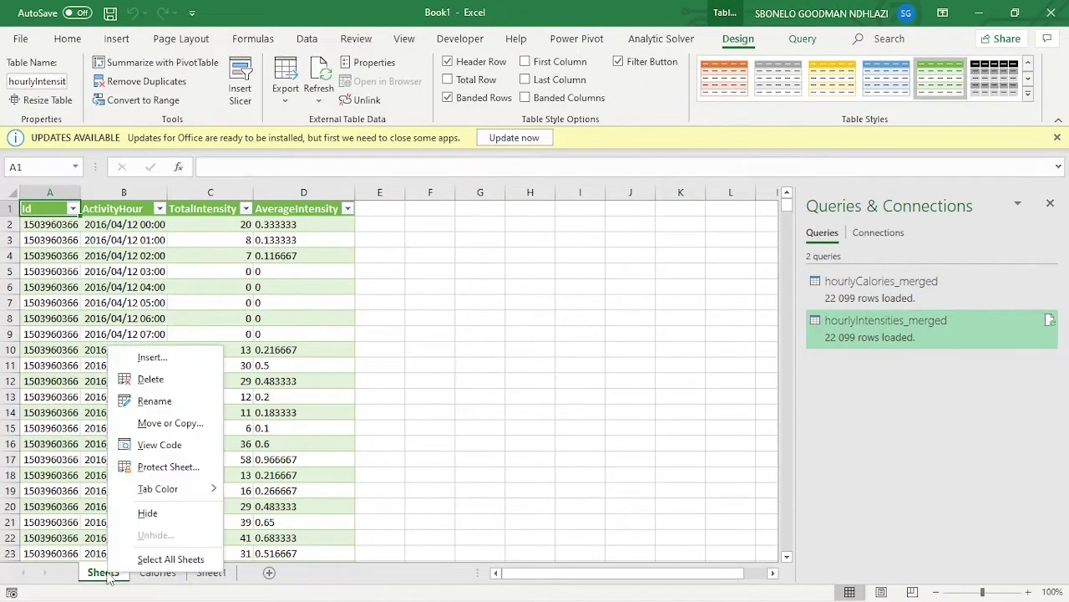
left_click(155, 401)
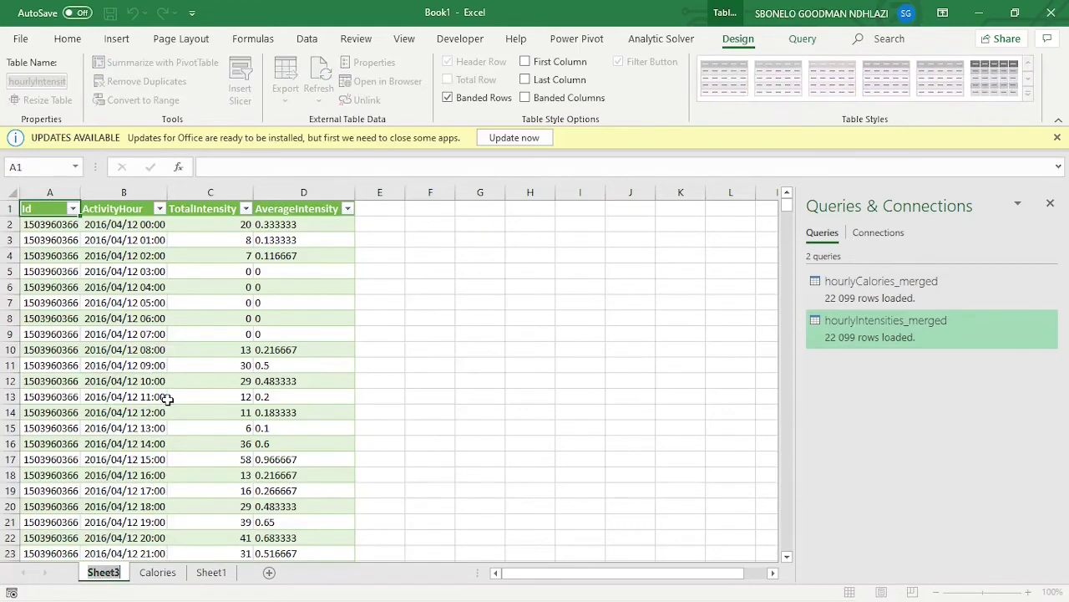
type("In")
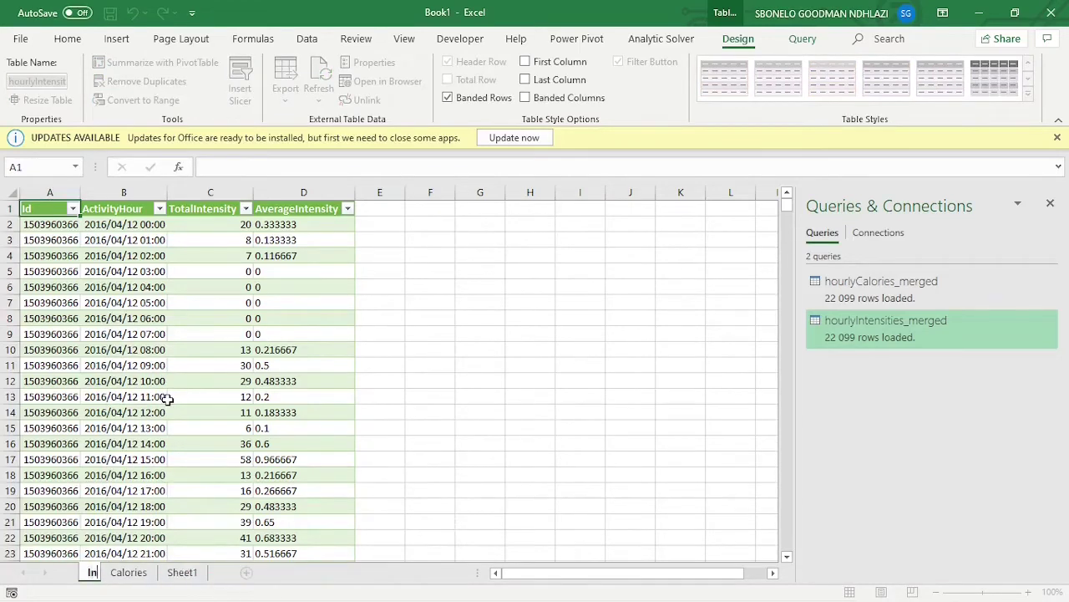
type("tensities")
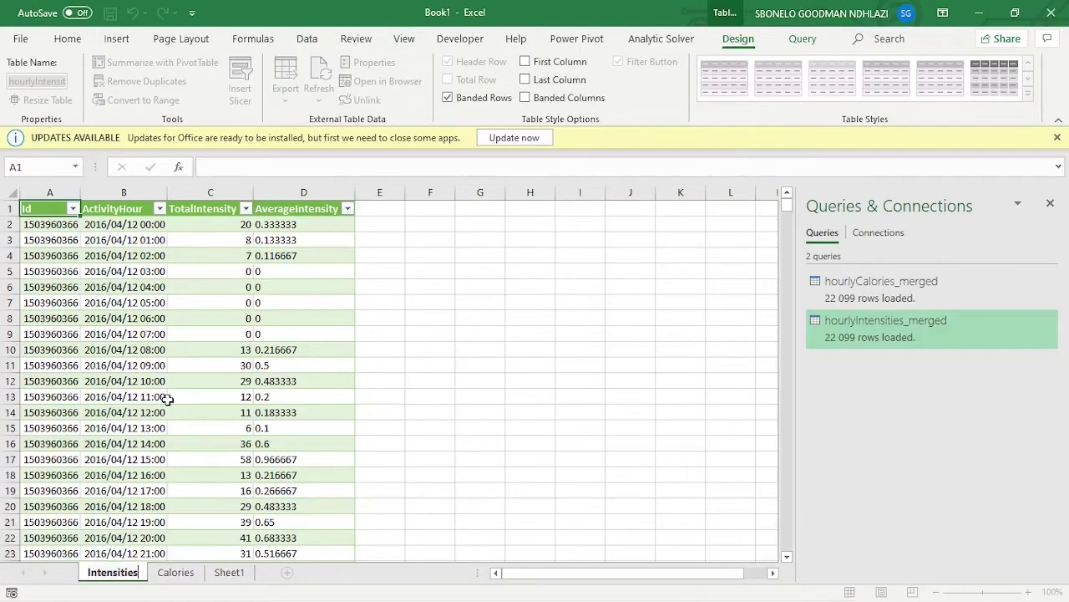
key("Return")
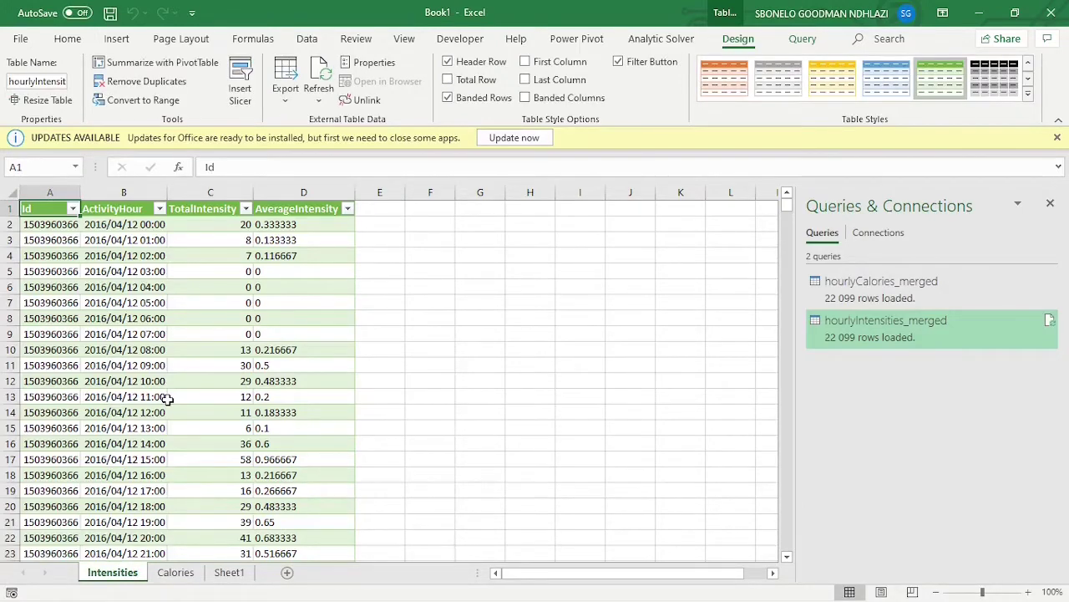
Import hourlySteps_merged.csv from the Fitabase Data folder and load it as a table on a new sheet
left_click(313, 44)
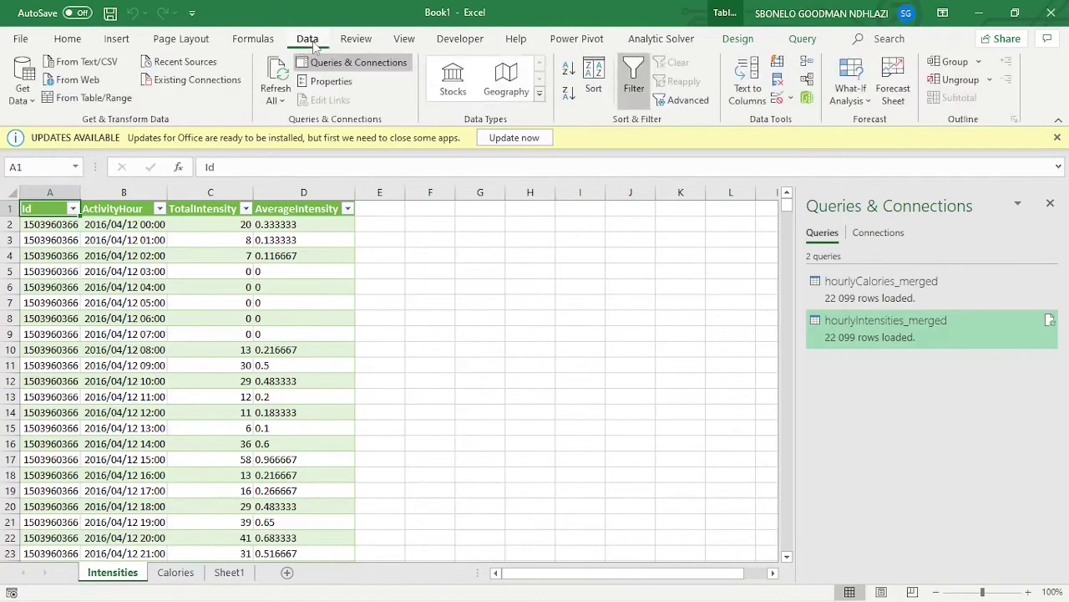
left_click(107, 64)
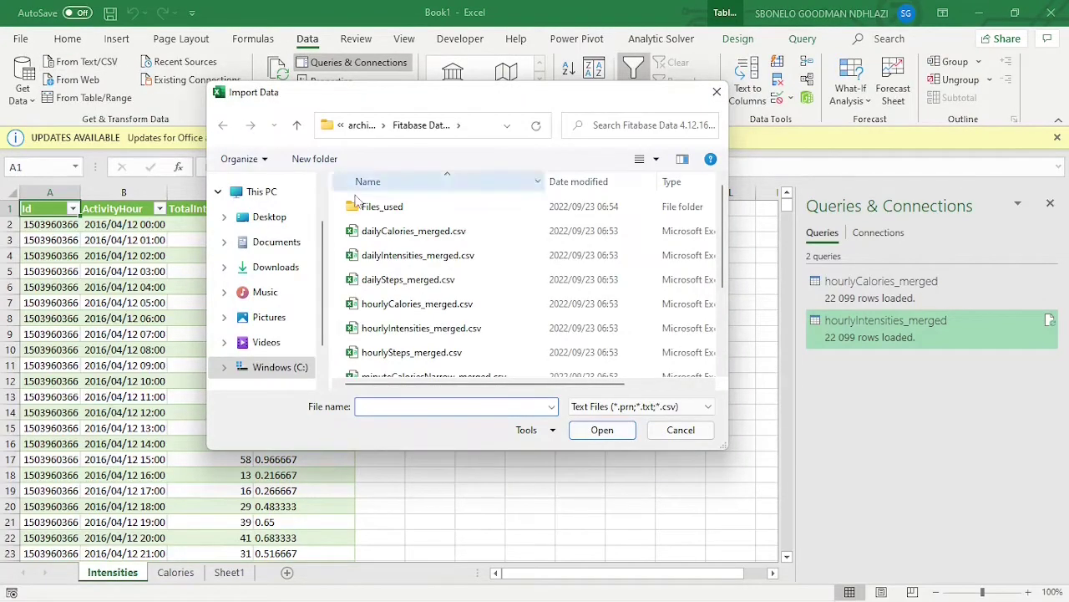
left_click(407, 350)
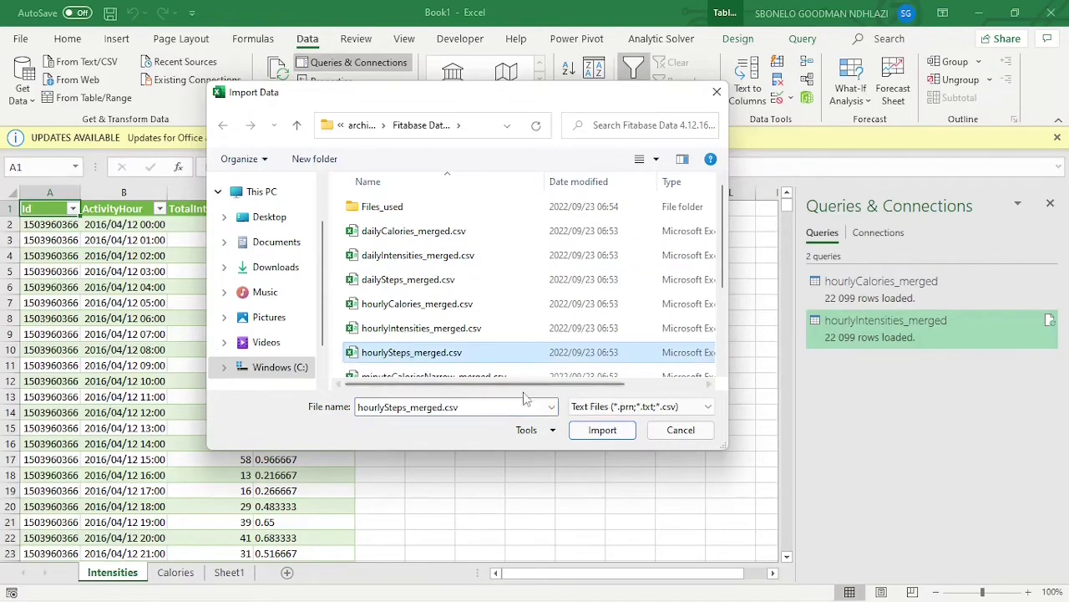
left_click(602, 430)
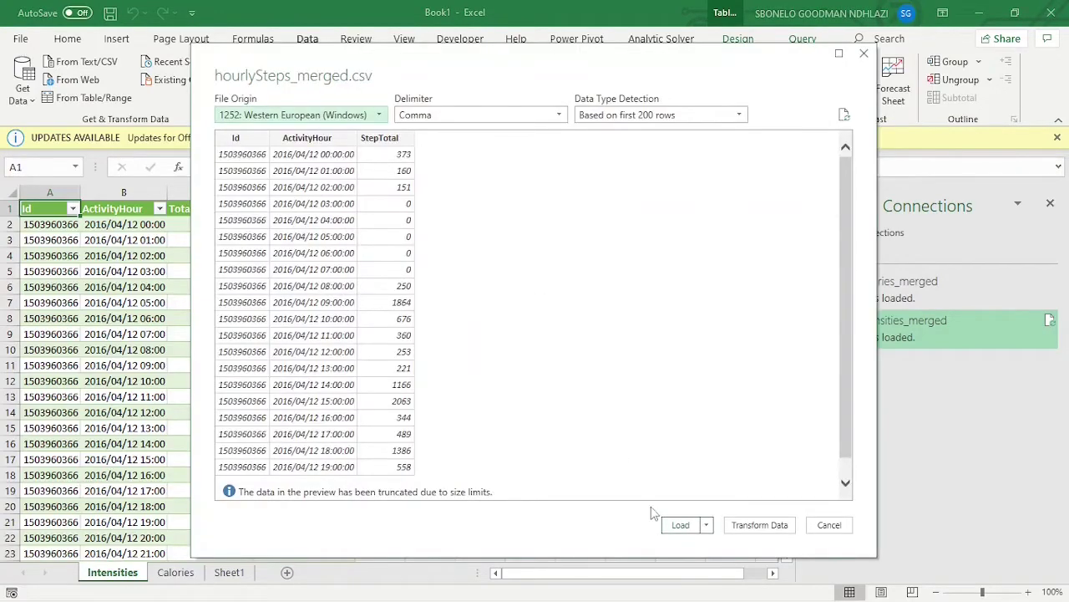
left_click(680, 525)
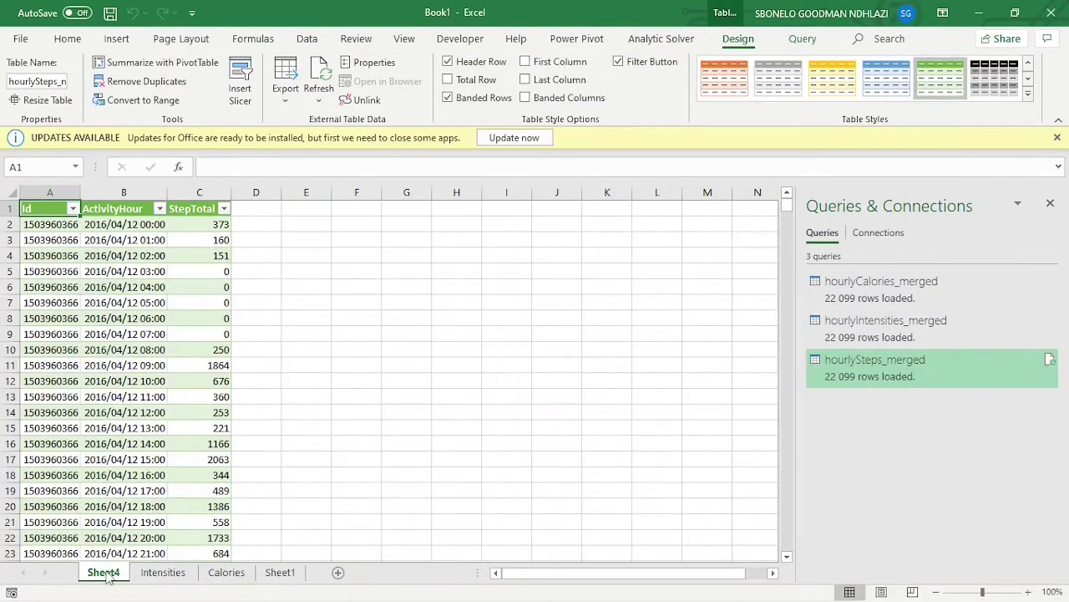
Rename the sheet holding the imported hourly steps table to Steps
right_click(107, 575)
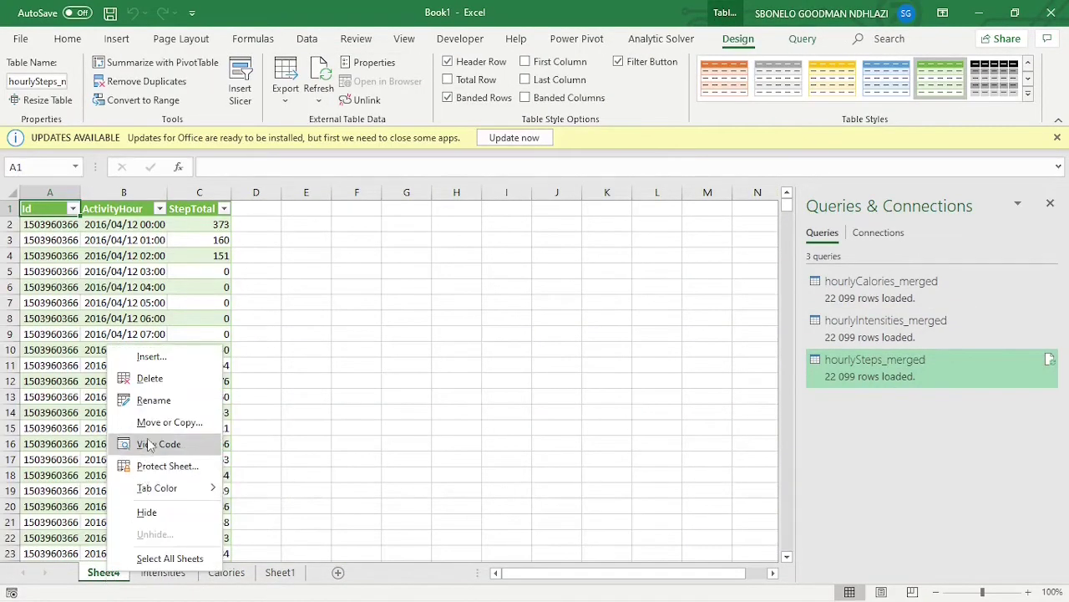
left_click(154, 400)
key("Escape")
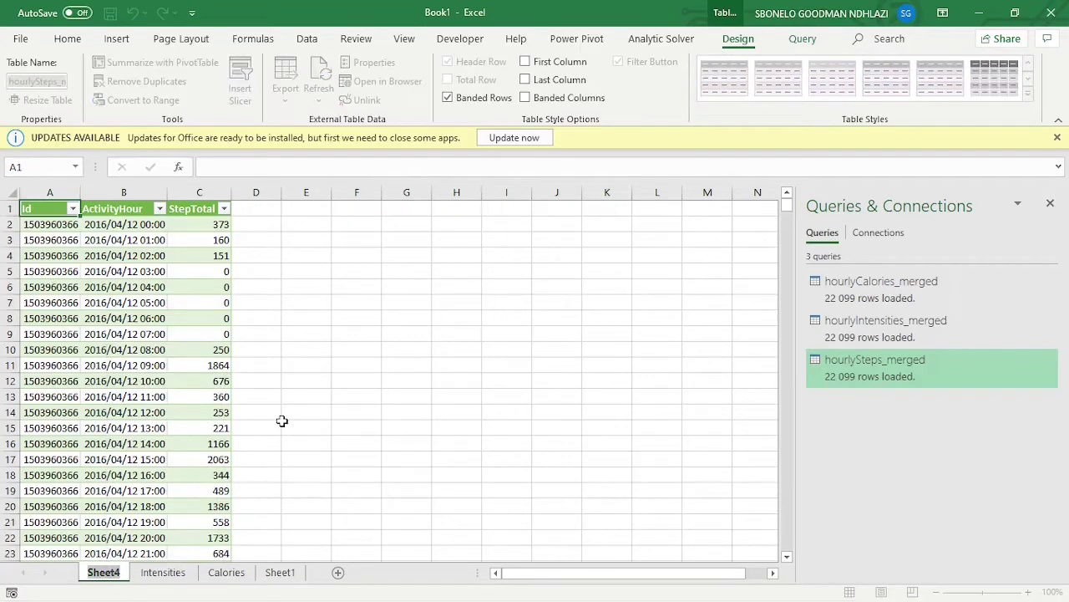
type("Steps")
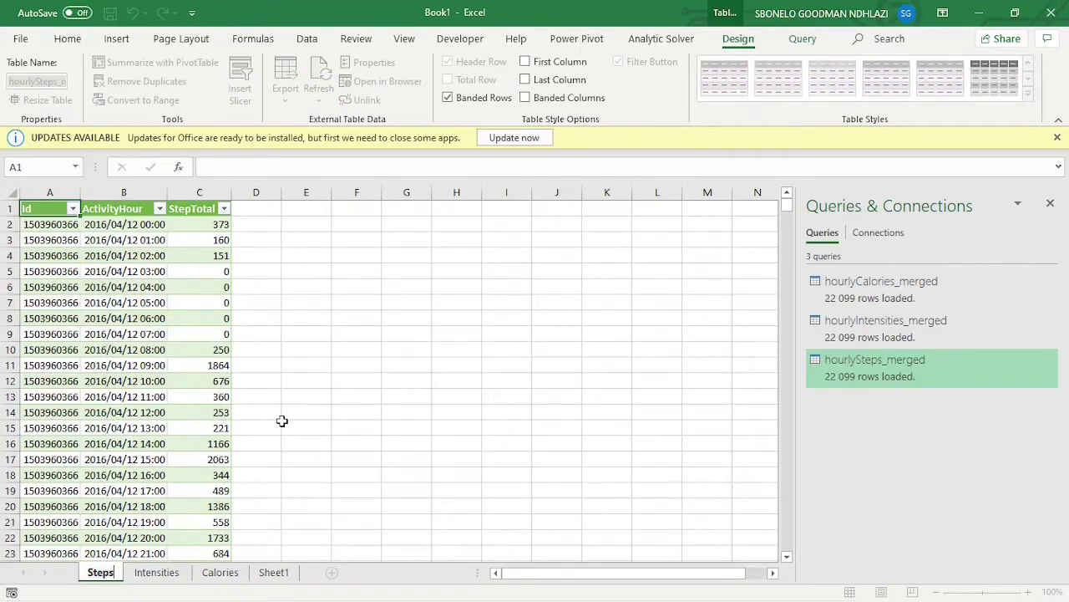
key("Return")
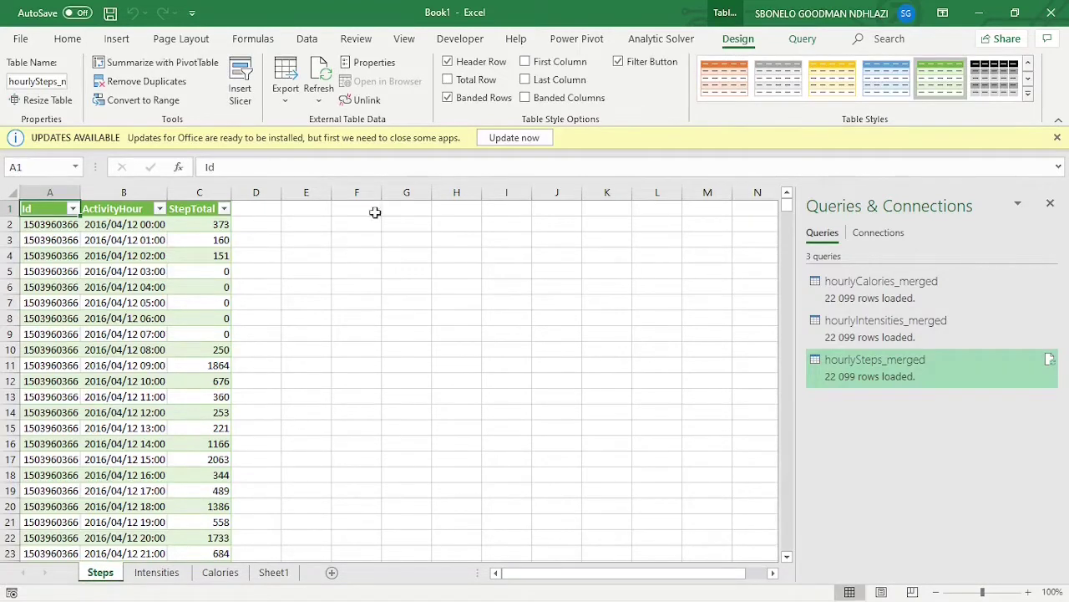
Merge the hourlySteps_merged query with hourlyCalories_merged, matching on Id and ActivityHour with a Left Outer join
left_click(802, 39)
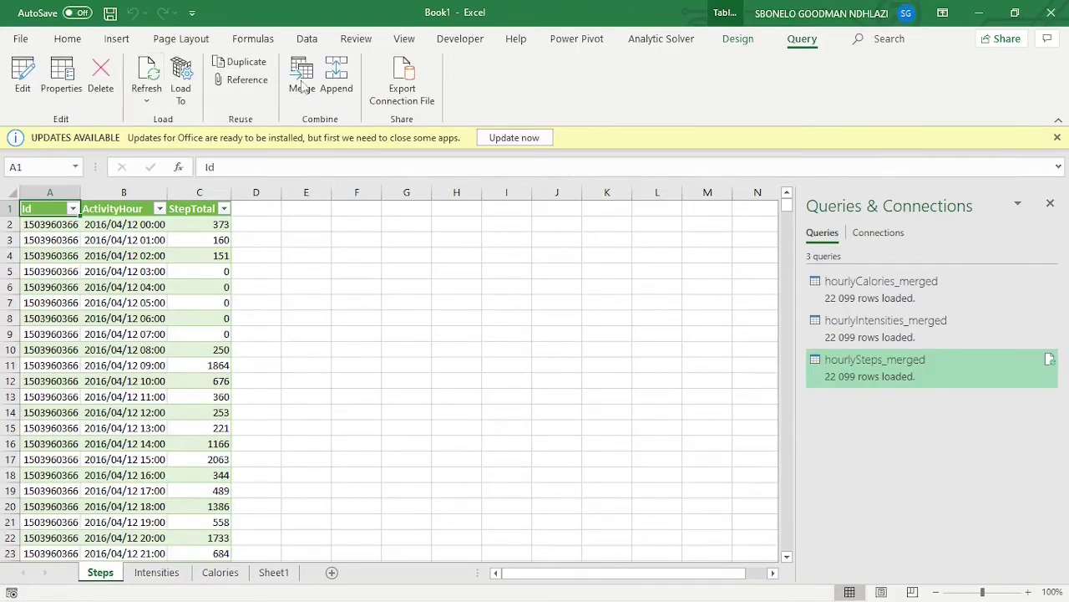
left_click(302, 84)
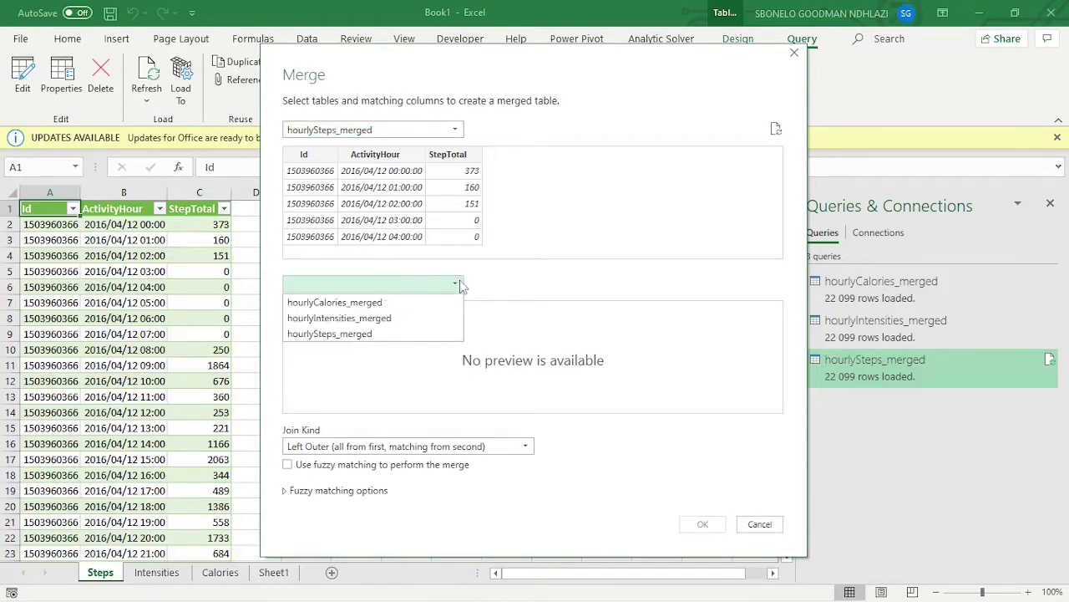
left_click(397, 302)
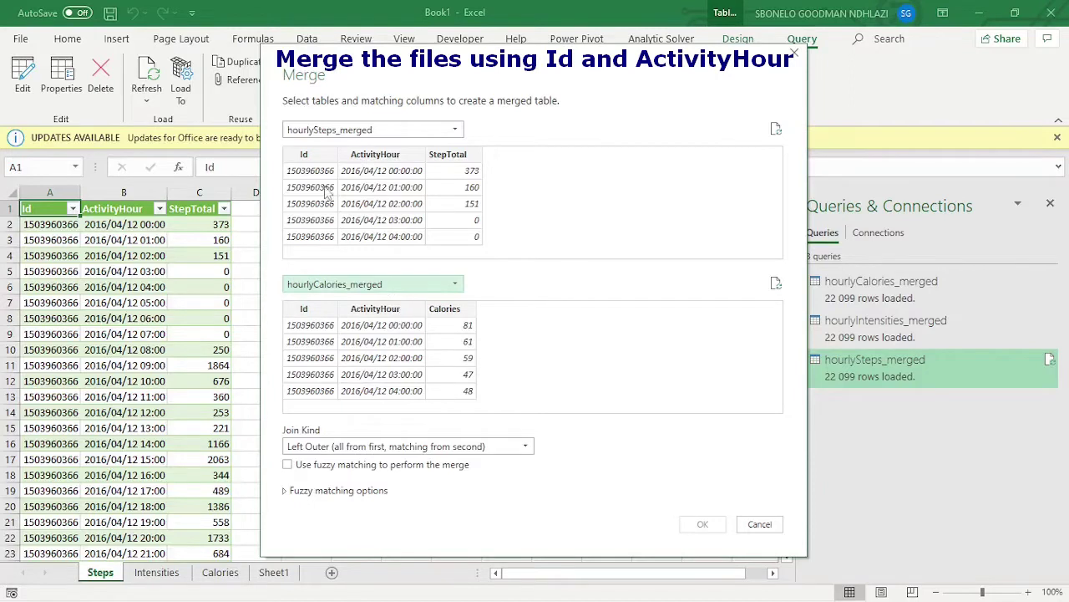
left_click(315, 157)
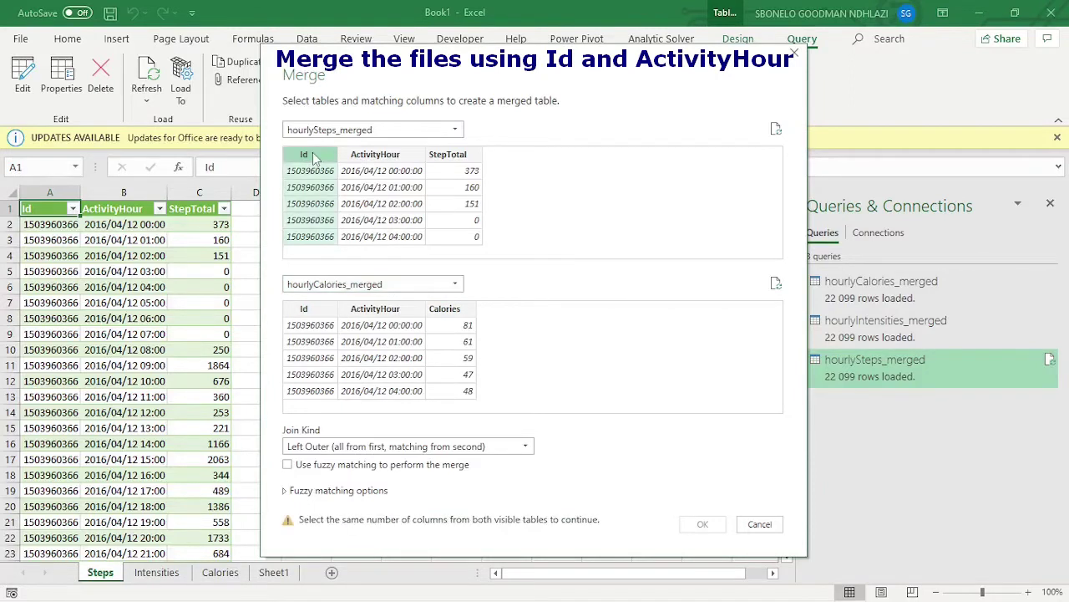
left_click(365, 160, "ctrl")
left_click(316, 318)
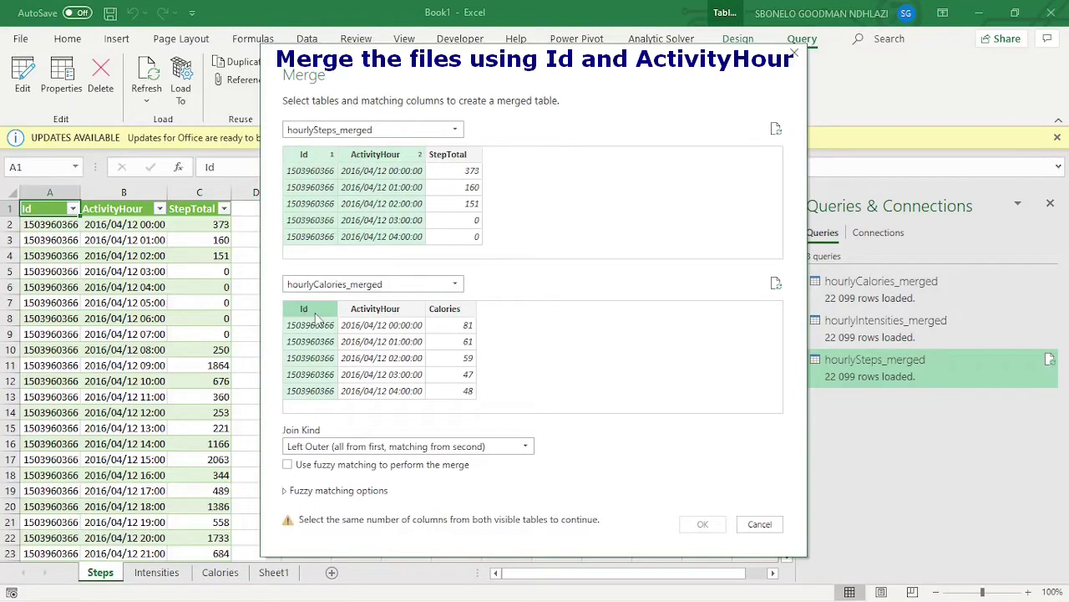
left_click(368, 314, "ctrl")
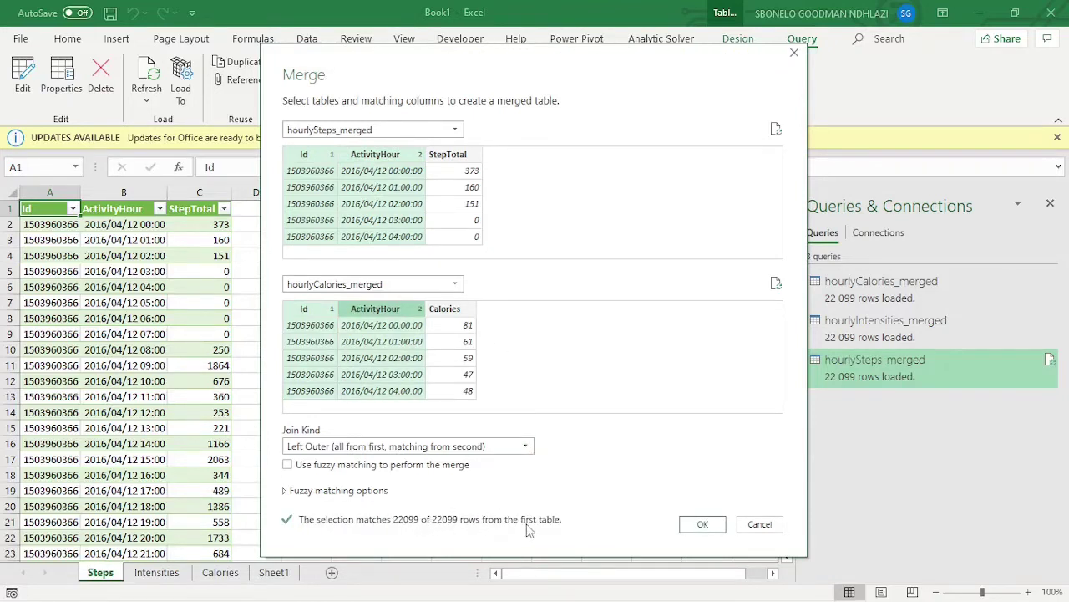
left_click(701, 525)
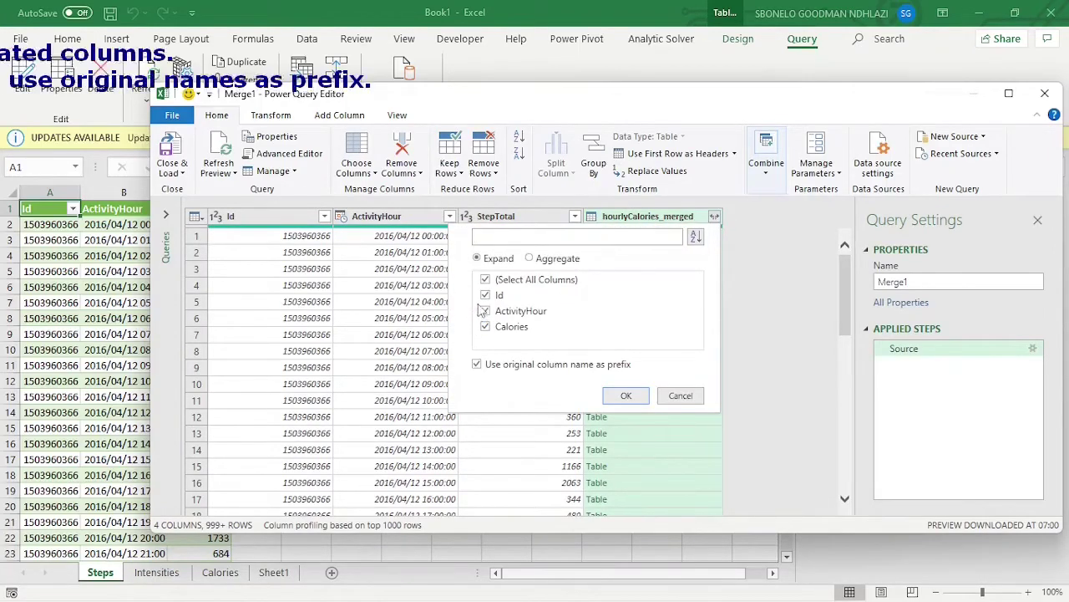
Expand the hourlyCalories_merged column to only Calories, without using the original column name as prefix
left_click(486, 295)
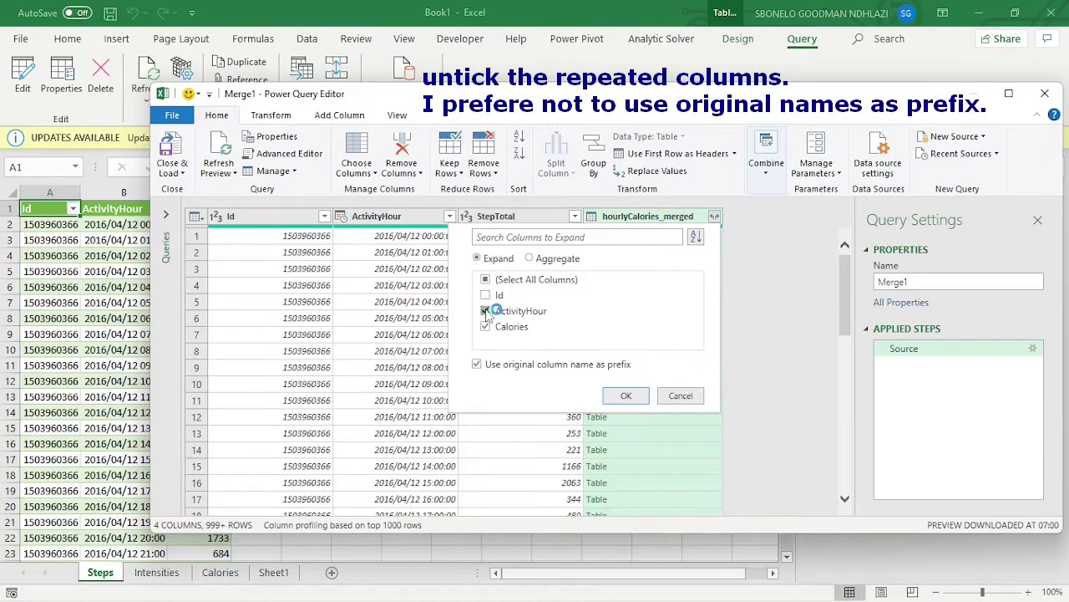
left_click(486, 311)
left_click(477, 365)
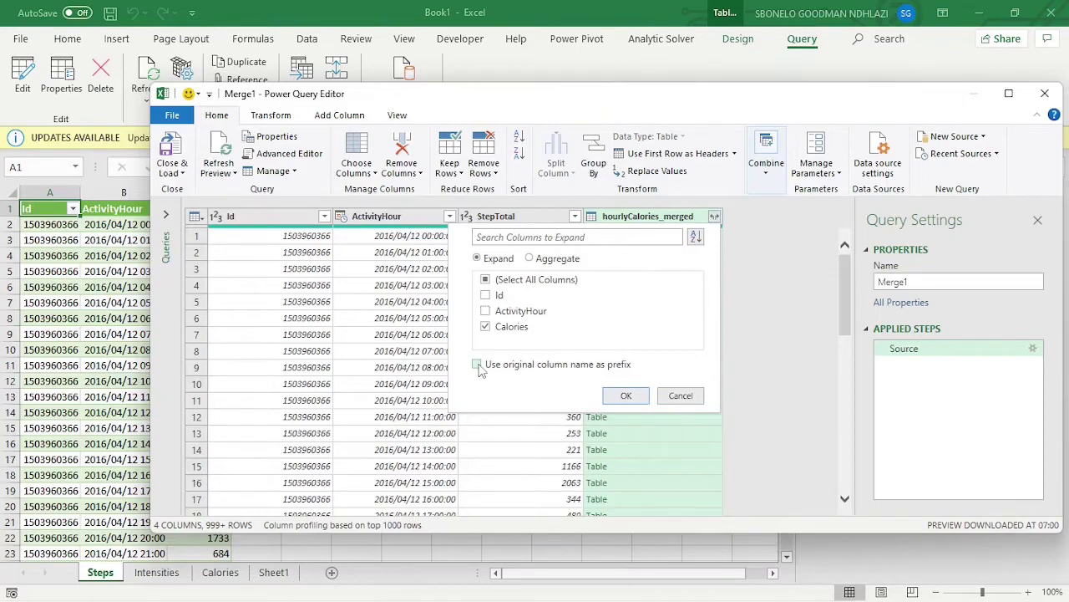
left_click(624, 396)
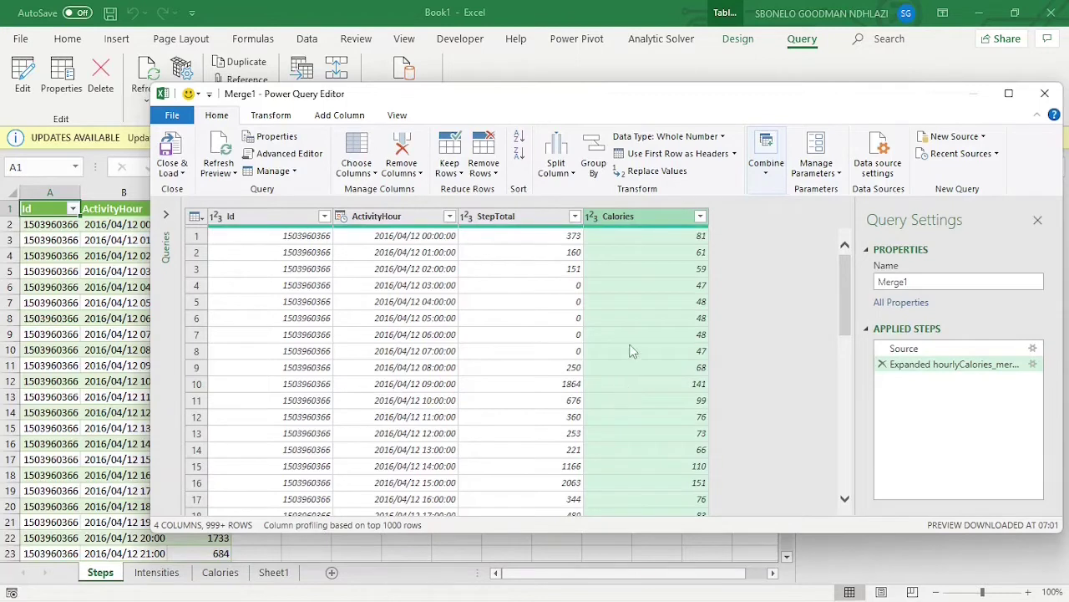
Merge the current query with hourlyIntensities_merged, matching on Id and ActivityHour with a Left Outer join
left_click(765, 177)
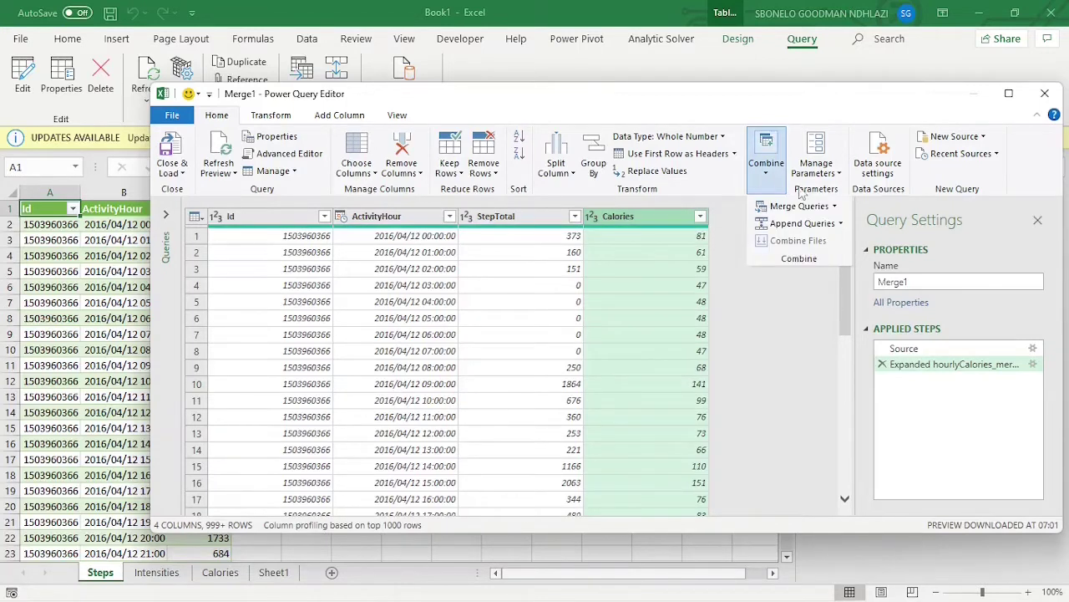
left_click(836, 207)
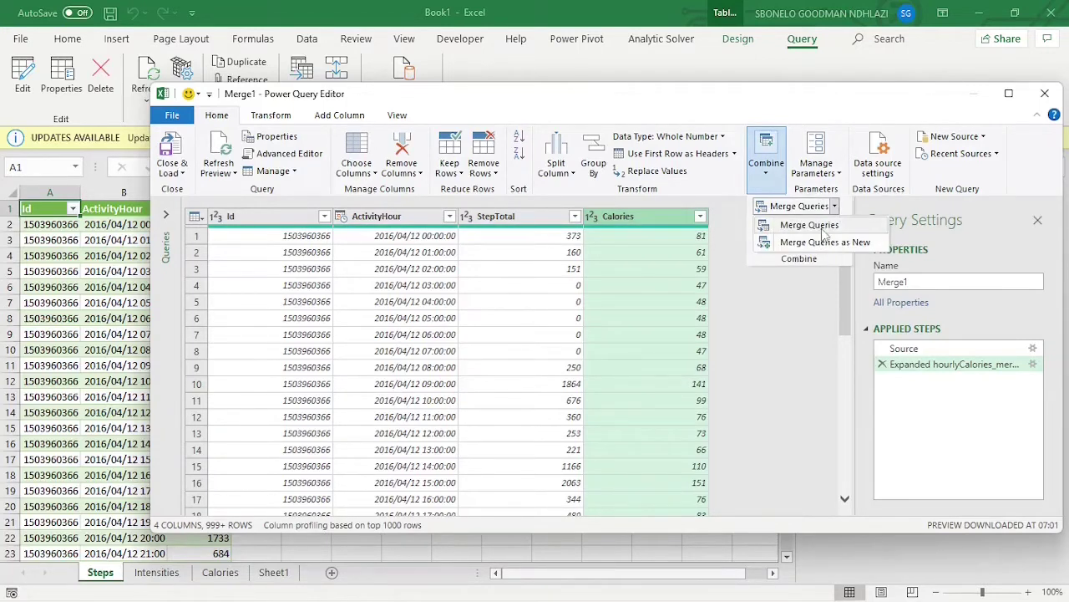
left_click(823, 237)
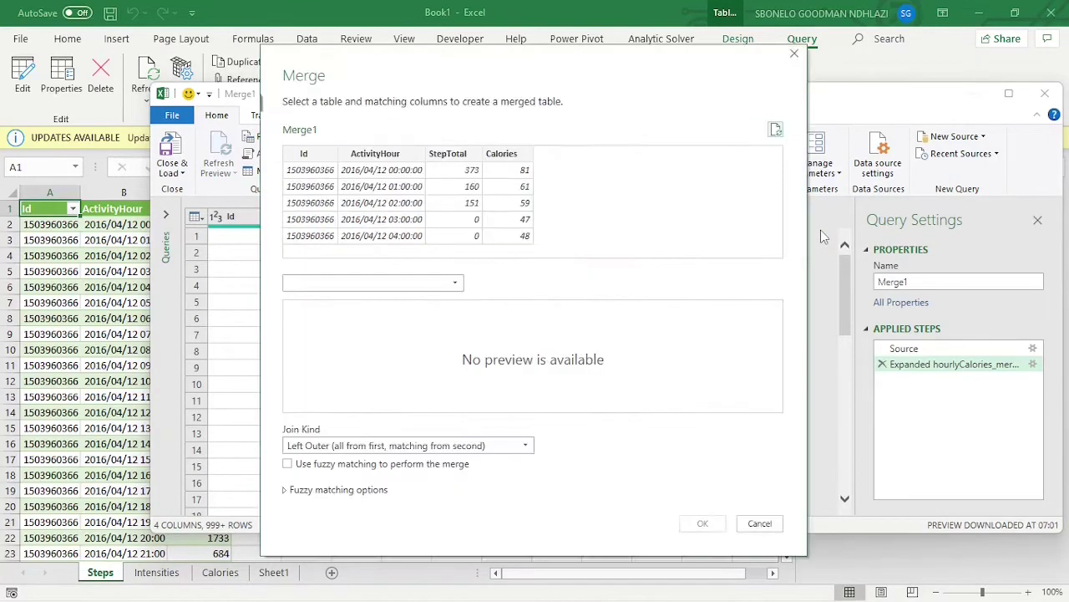
left_click(456, 284)
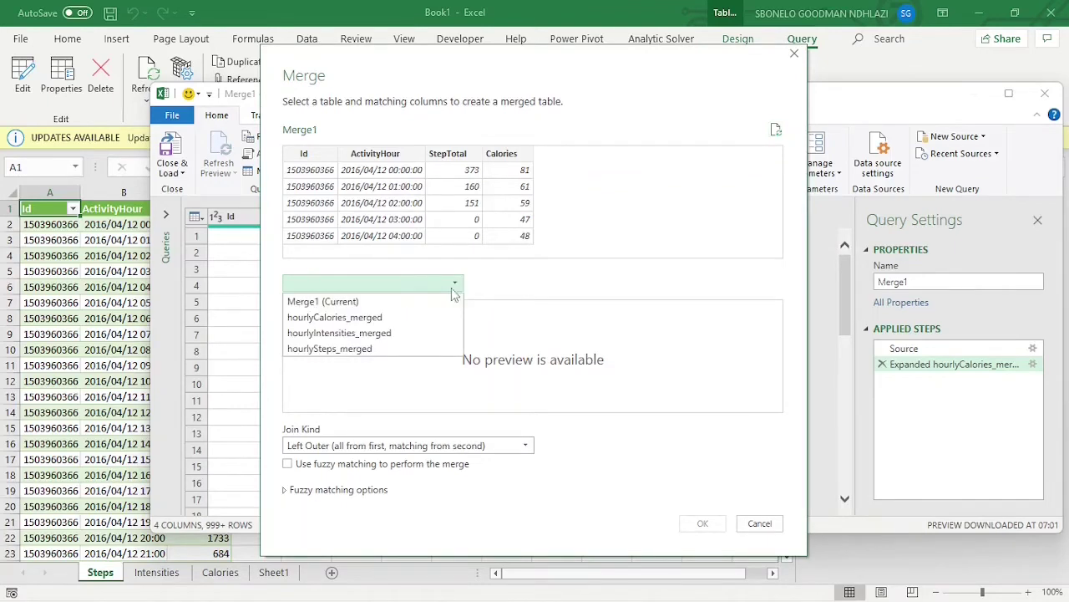
left_click(410, 333)
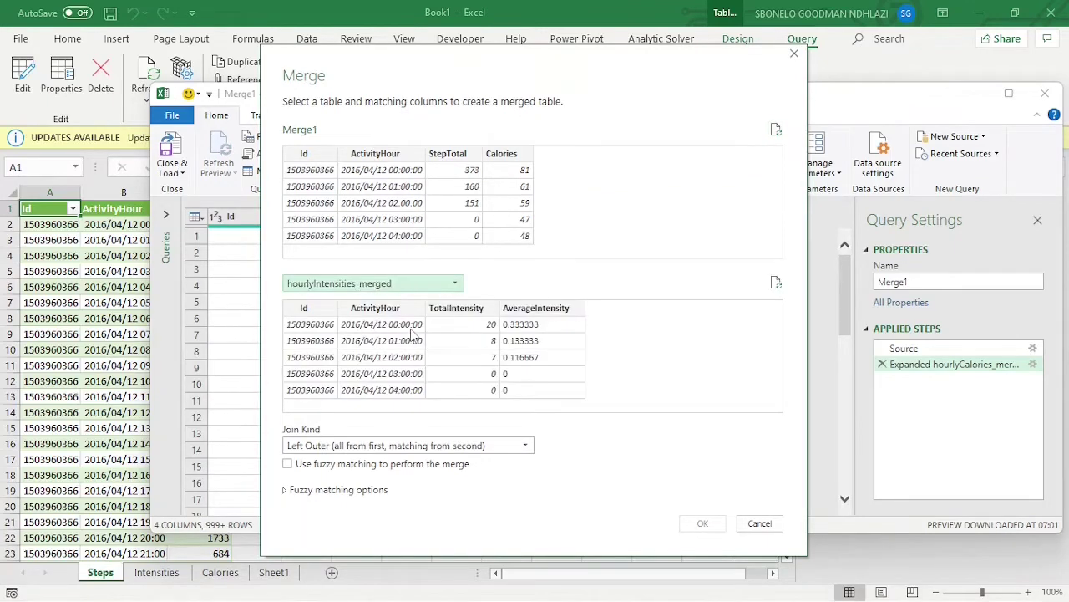
left_click(328, 163)
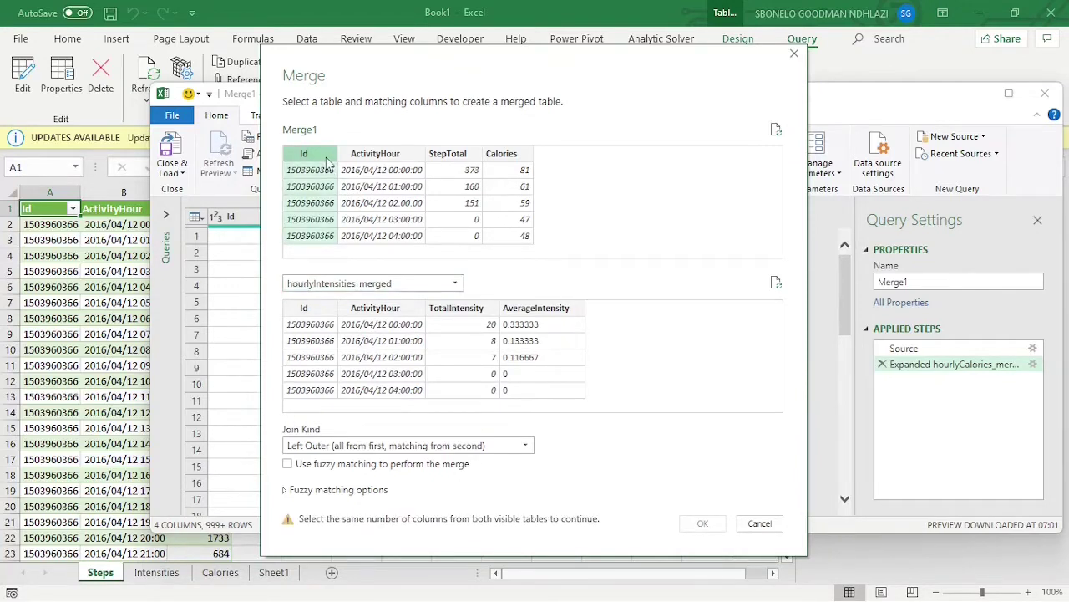
left_click(365, 159, "ctrl")
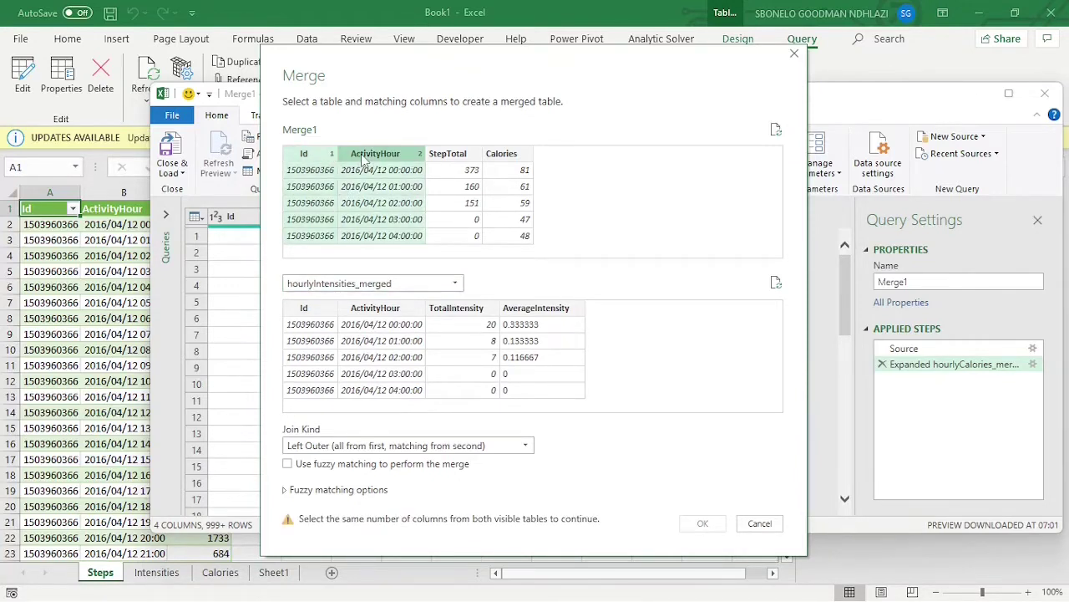
left_click(306, 314)
left_click(376, 310, "ctrl")
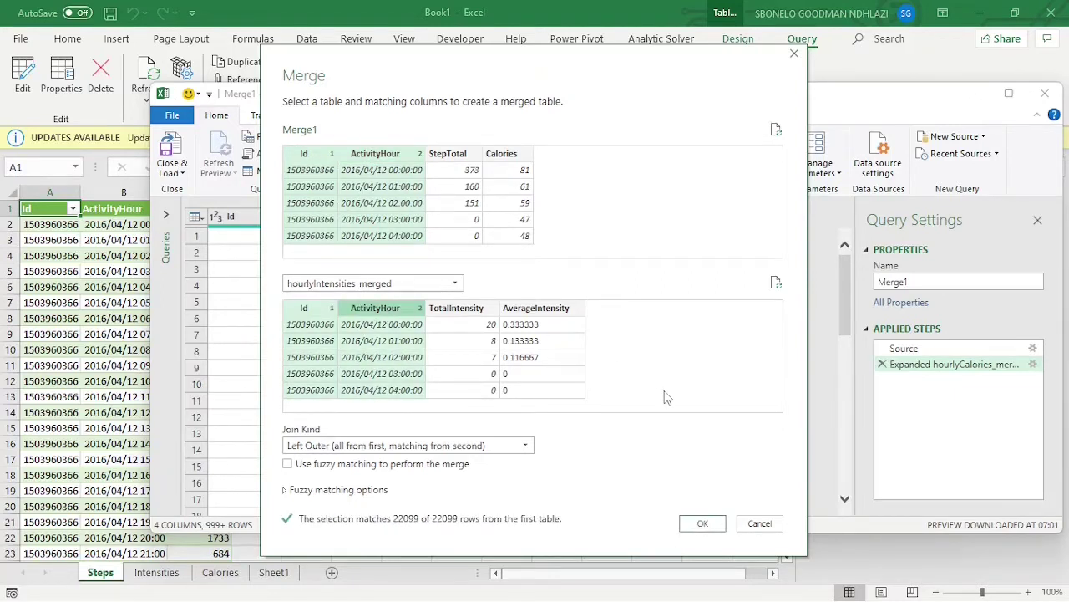
left_click(700, 523)
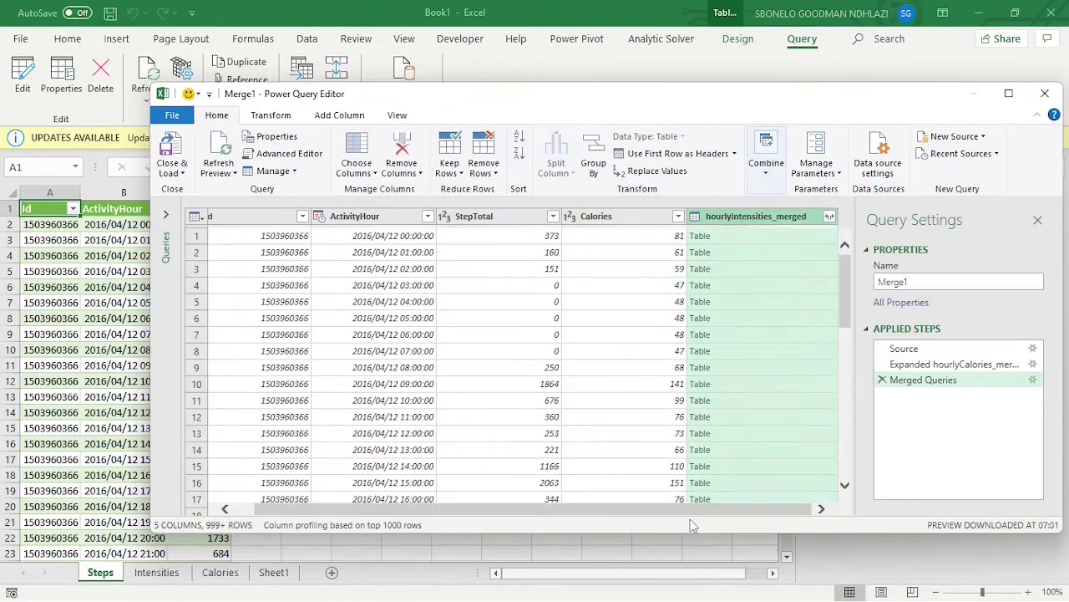
Expand the hourlyIntensities_merged column to only TotalIntensity and AverageIntensity, without using the original column name as prefix
left_click(830, 217)
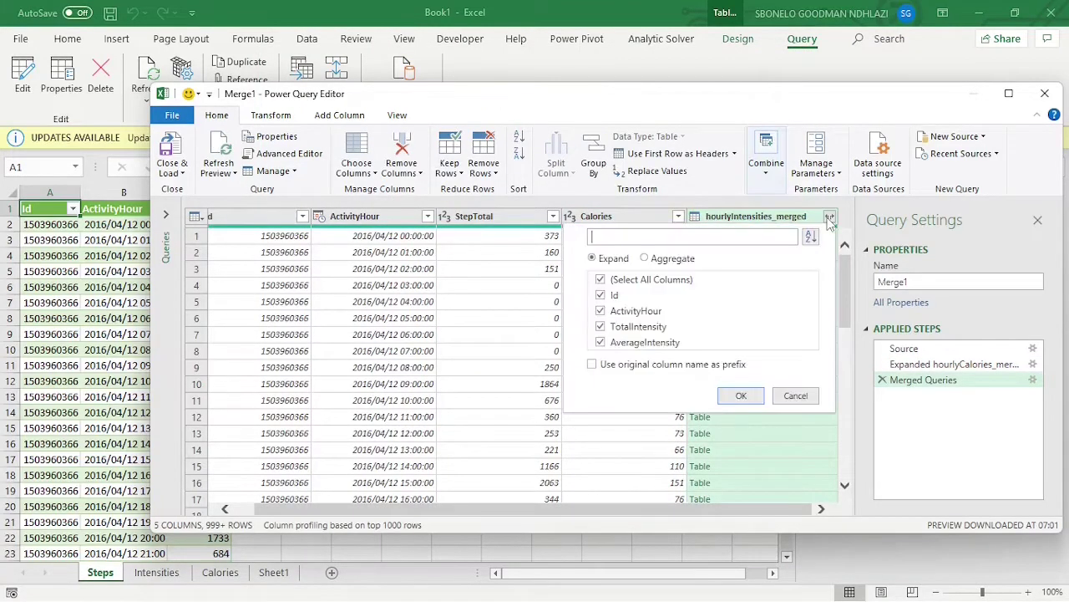
left_click(601, 297)
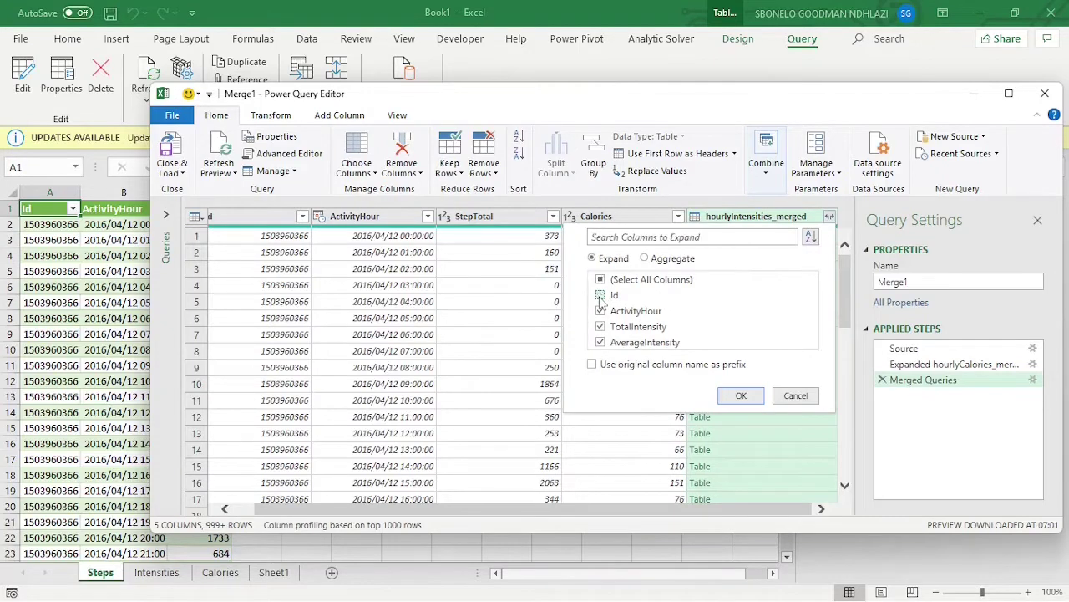
left_click(601, 312)
left_click(740, 394)
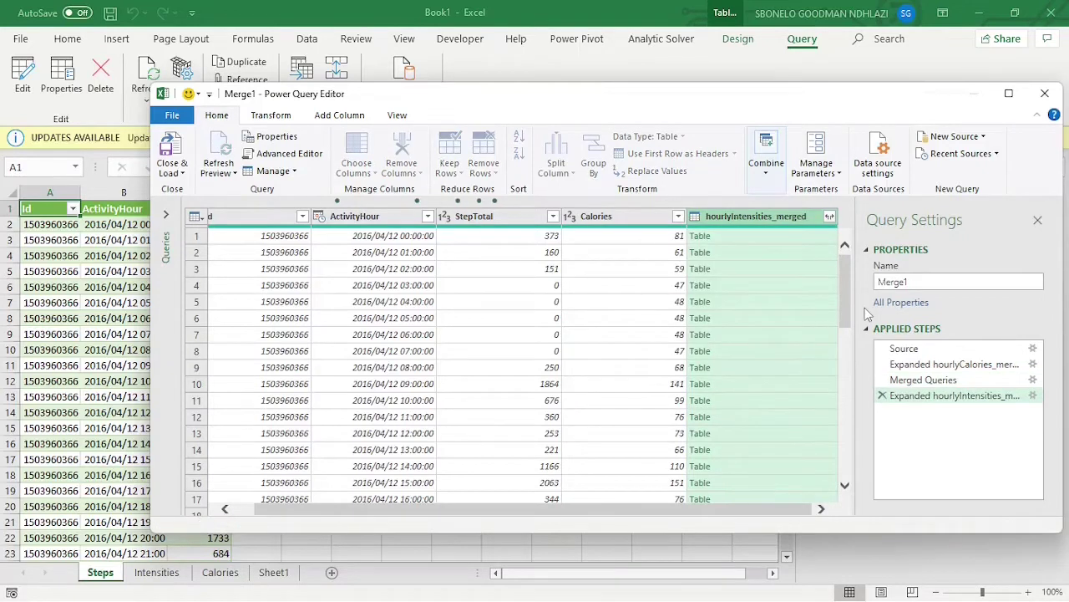
Rename the merged query hourly_activity and load it as a table on a new sheet
left_click(926, 282)
key("BackSpace")
key("BackSpace")
key("BackSpace")
key("BackSpace")
key("BackSpace")
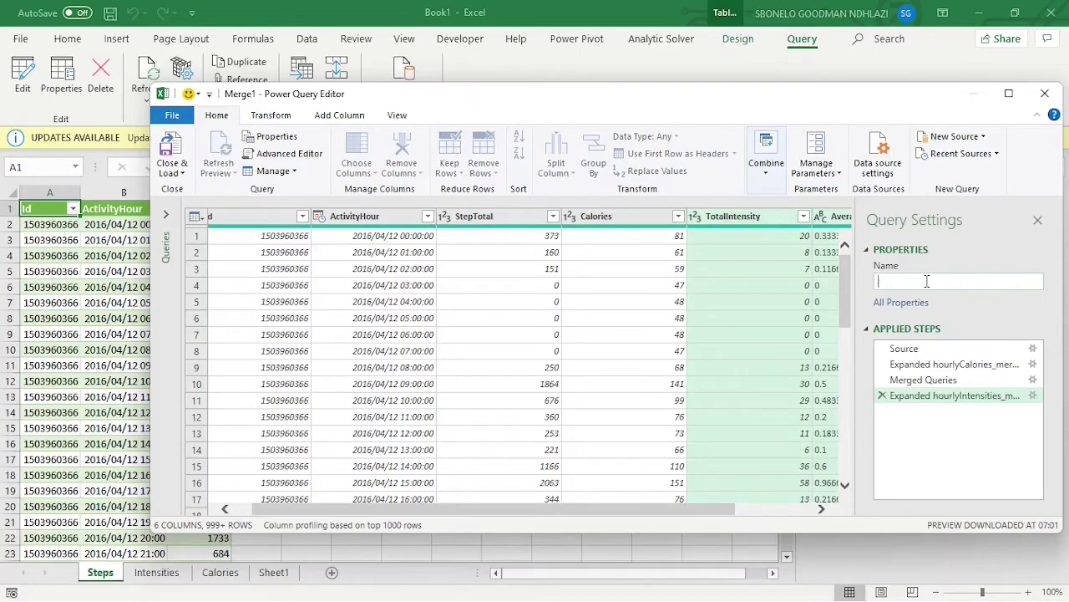
type("hourly_activity")
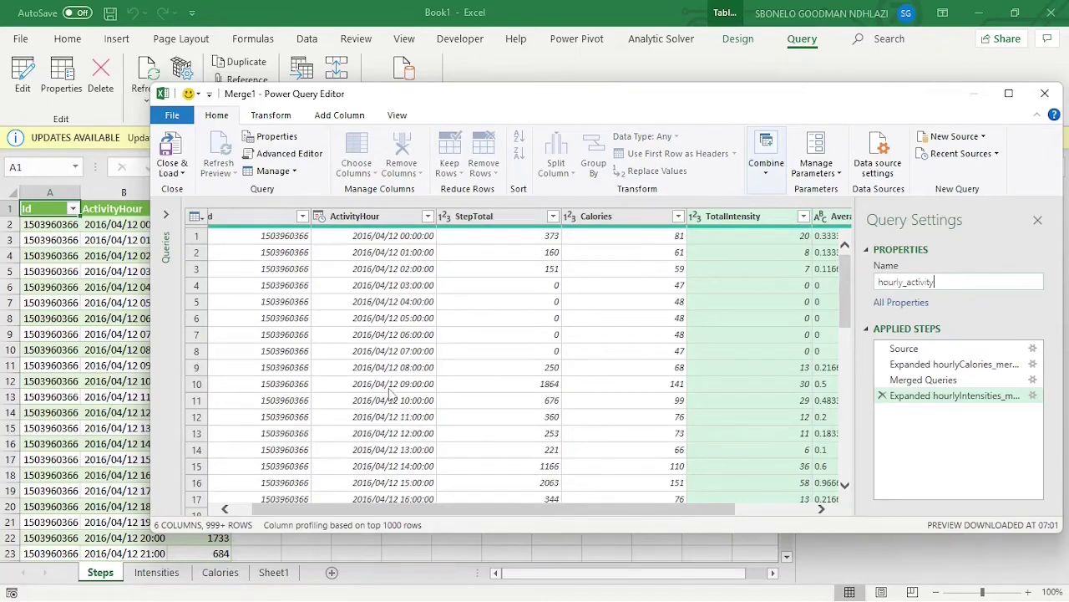
left_click(183, 173)
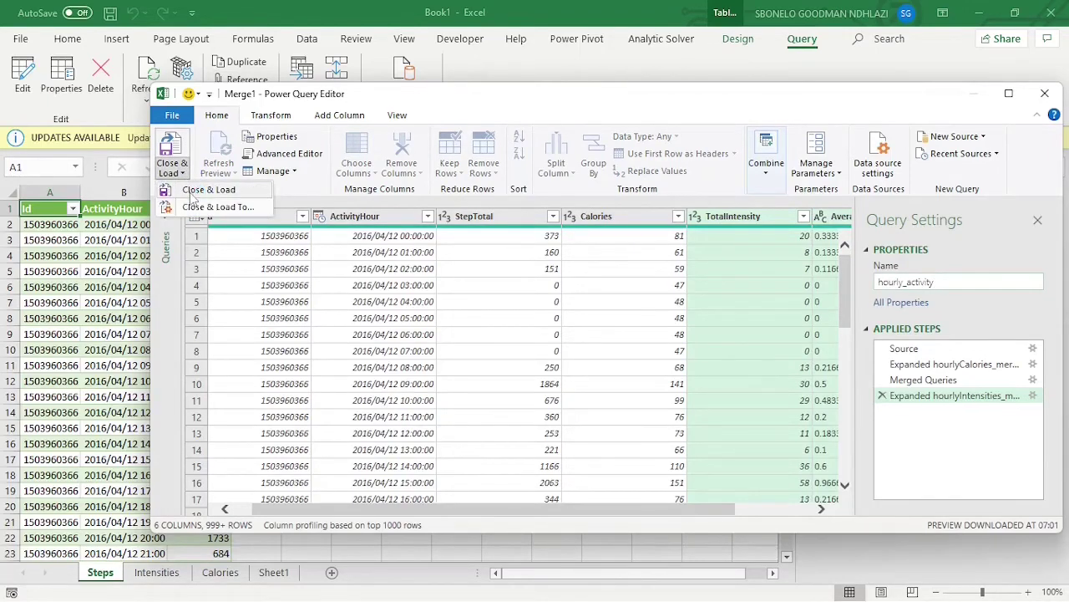
left_click(190, 191)
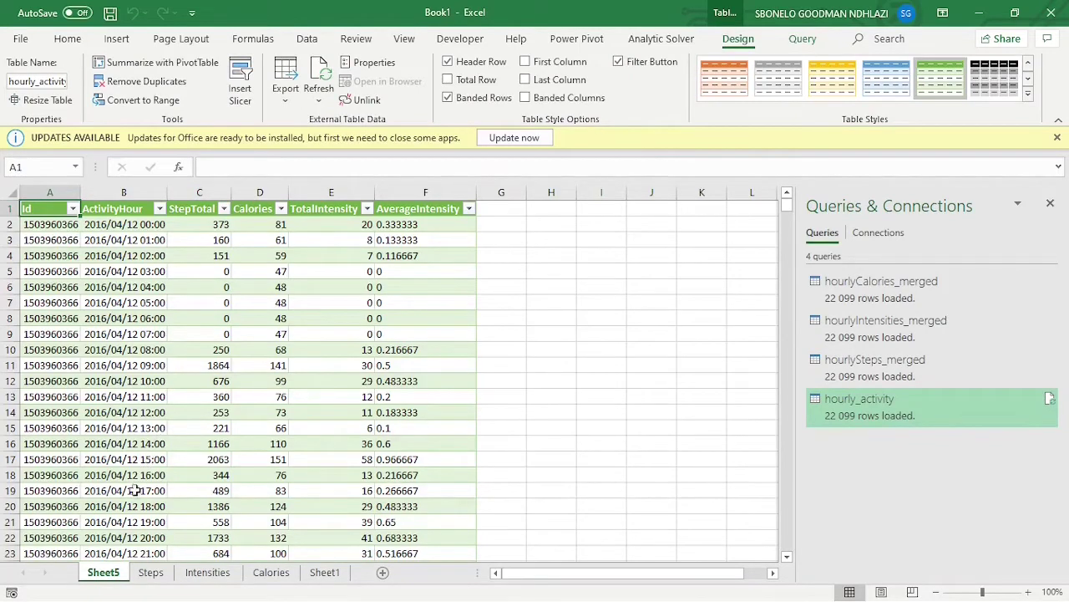
Rename the sheet holding the merged table to hourly_activity
right_click(107, 580)
left_click(183, 407)
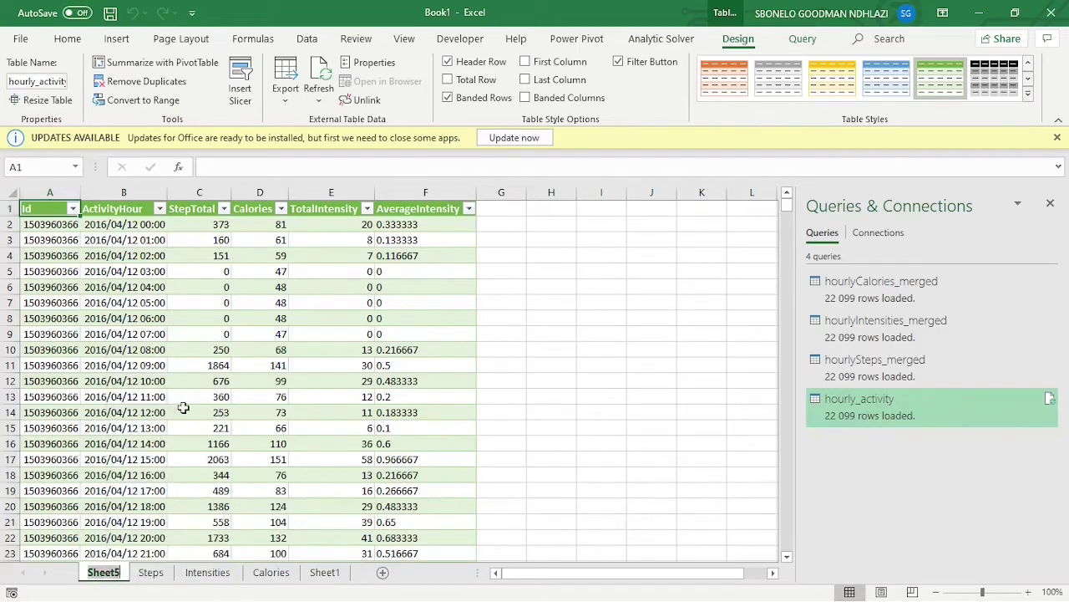
type("hourl")
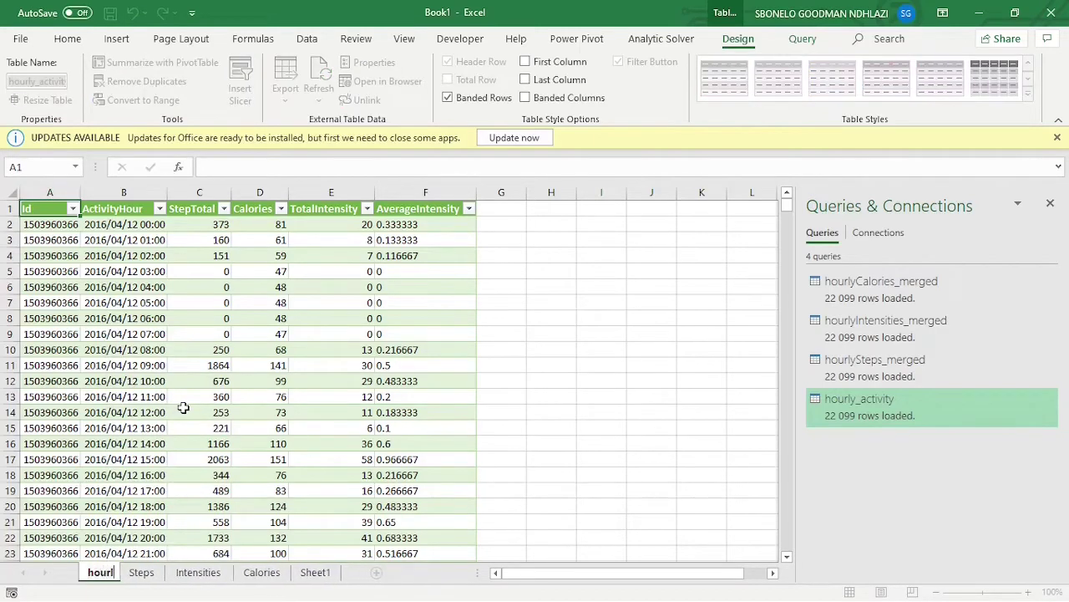
type("y_ac")
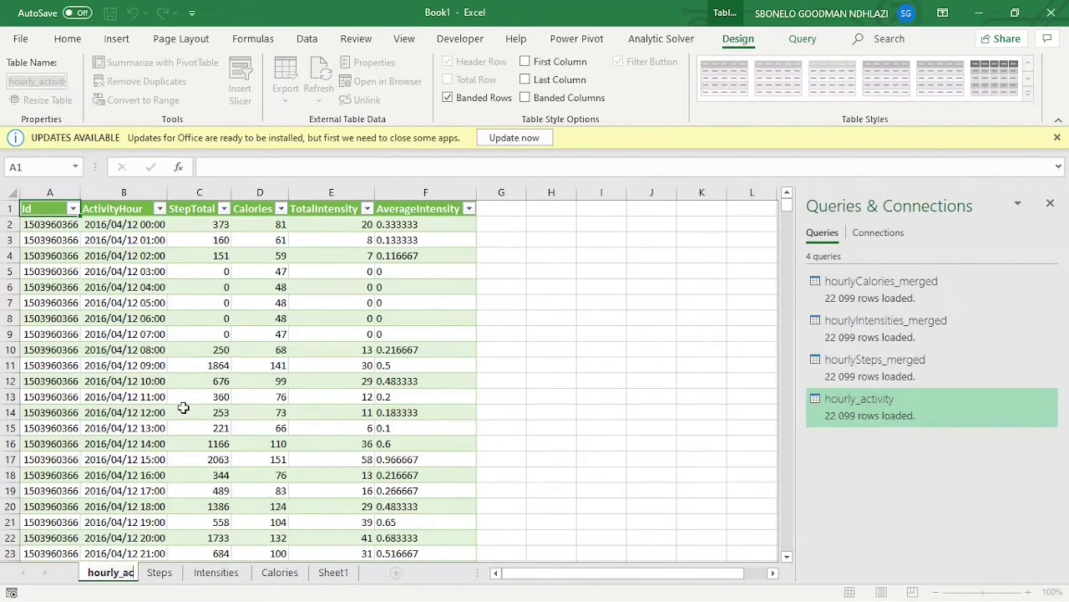
type("tivity")
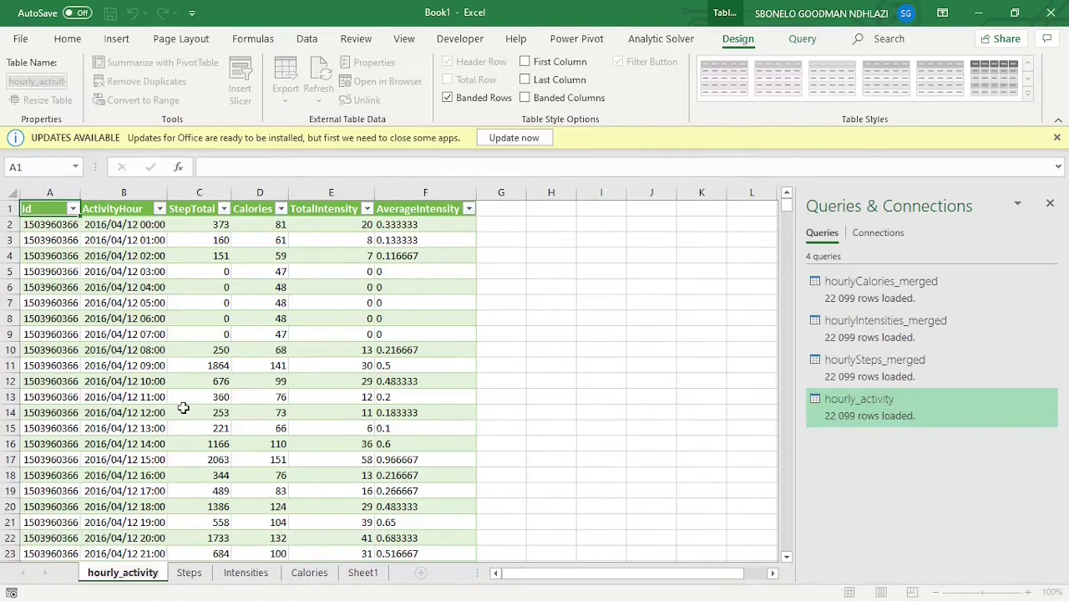
key("Return")
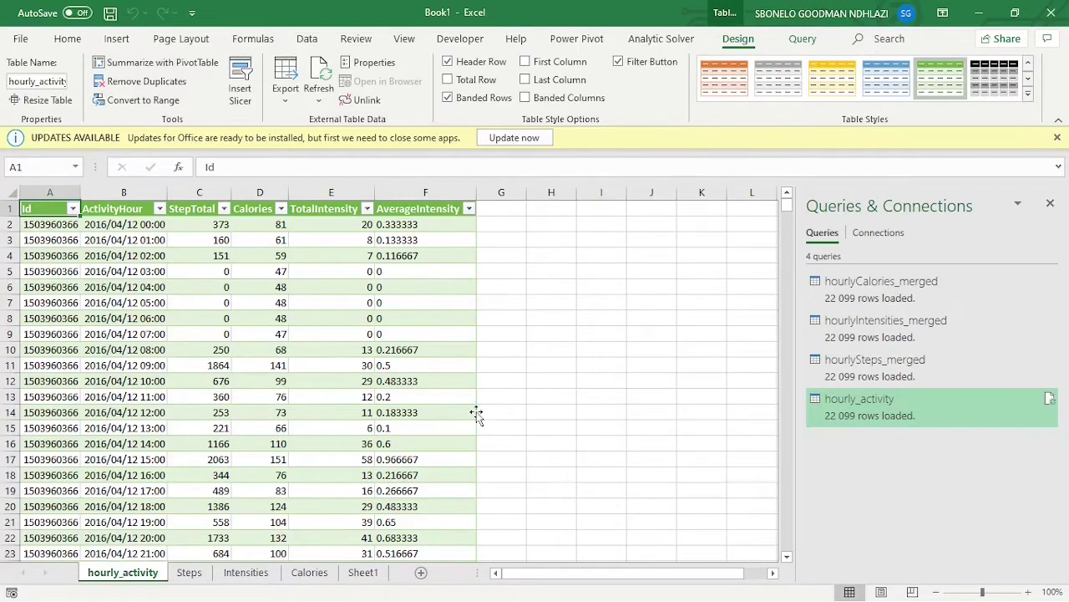
left_click(575, 387)
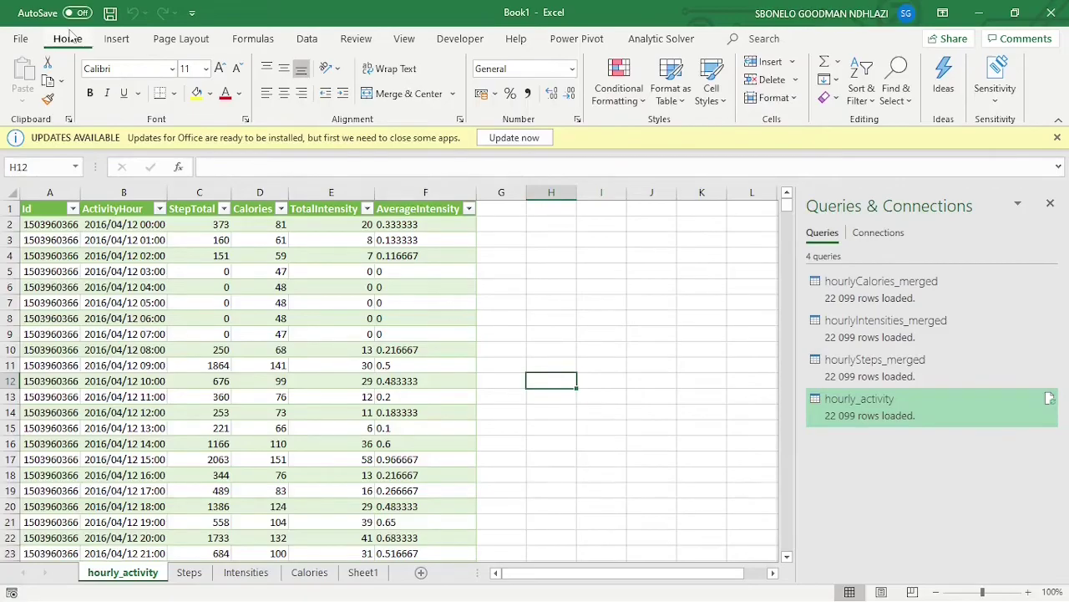
Save the workbook as hourly_activity in Excel Workbook format in the Files_used folder
left_click(22, 39)
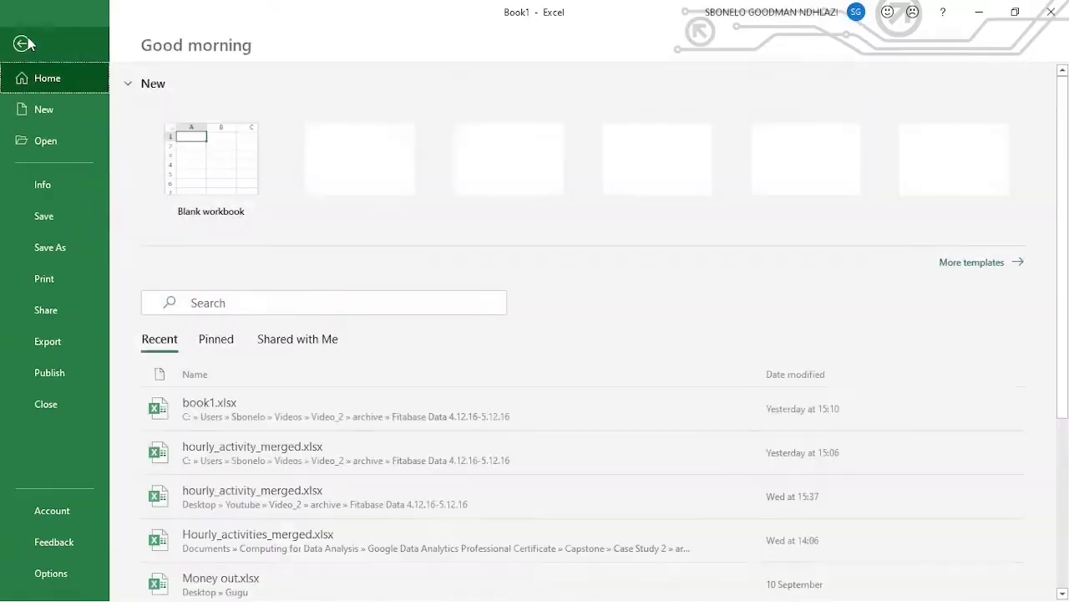
left_click(40, 249)
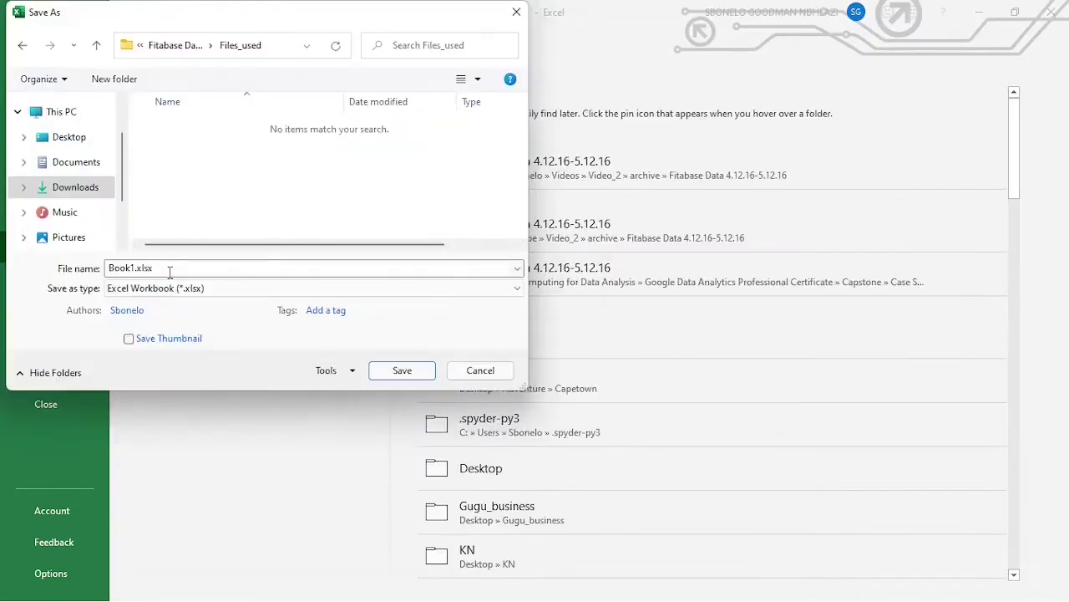
double_click(169, 269)
type("hourly_activi")
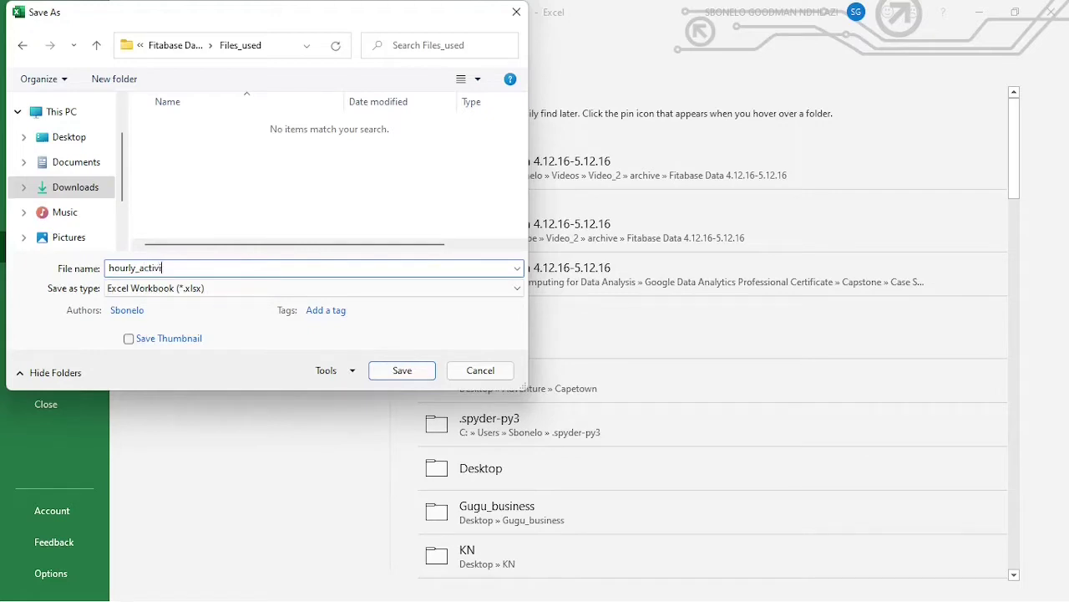
type("ty")
left_click(399, 372)
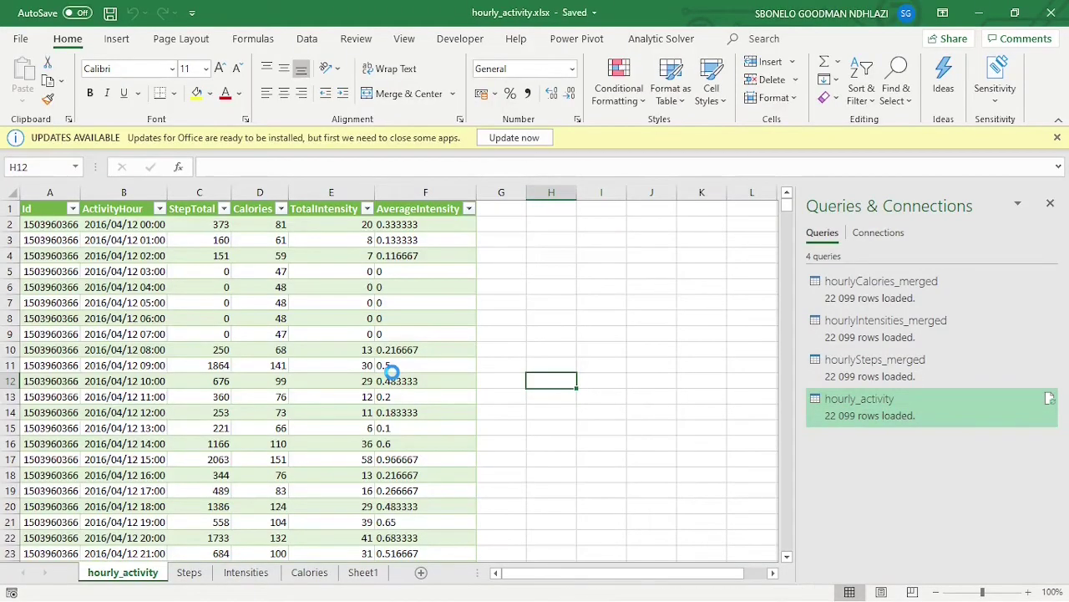
Close the workbook and open the Files_used folder in File Explorer with its full path selected
left_click(1050, 13)
double_click(336, 138)
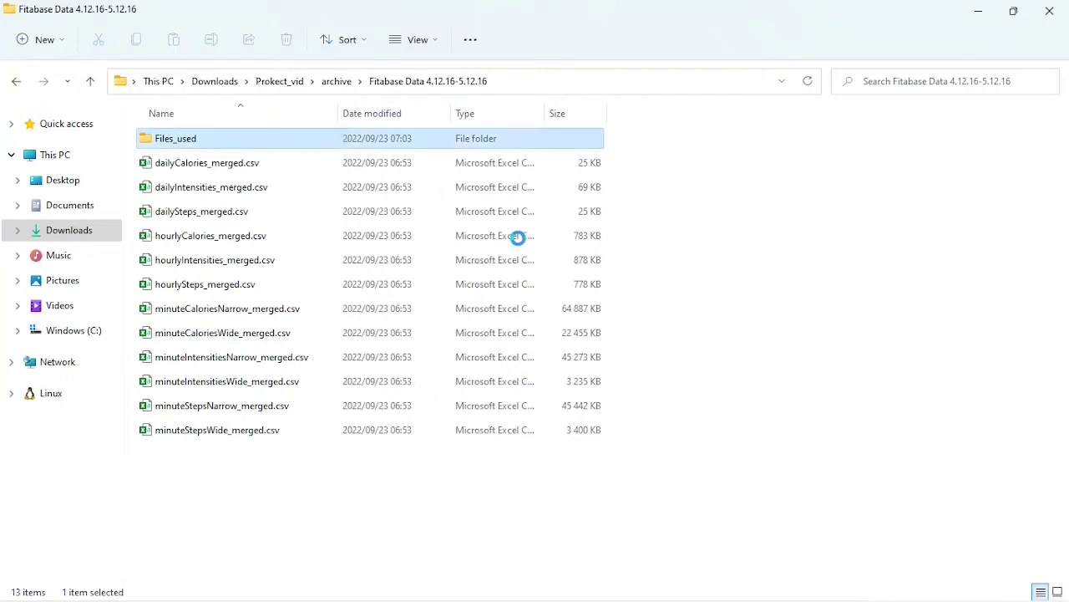
key("alt+d")
Open Microsoft SQL Server Management Studio and connect to the local Database Engine using Windows Authentication
mouse_move(614, 598)
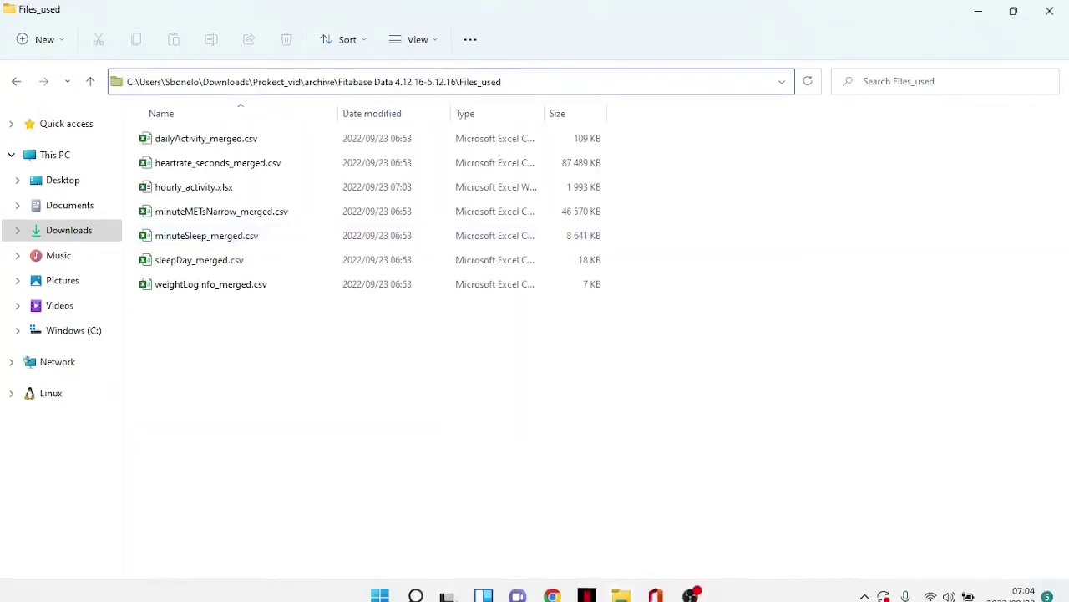
left_click(381, 583)
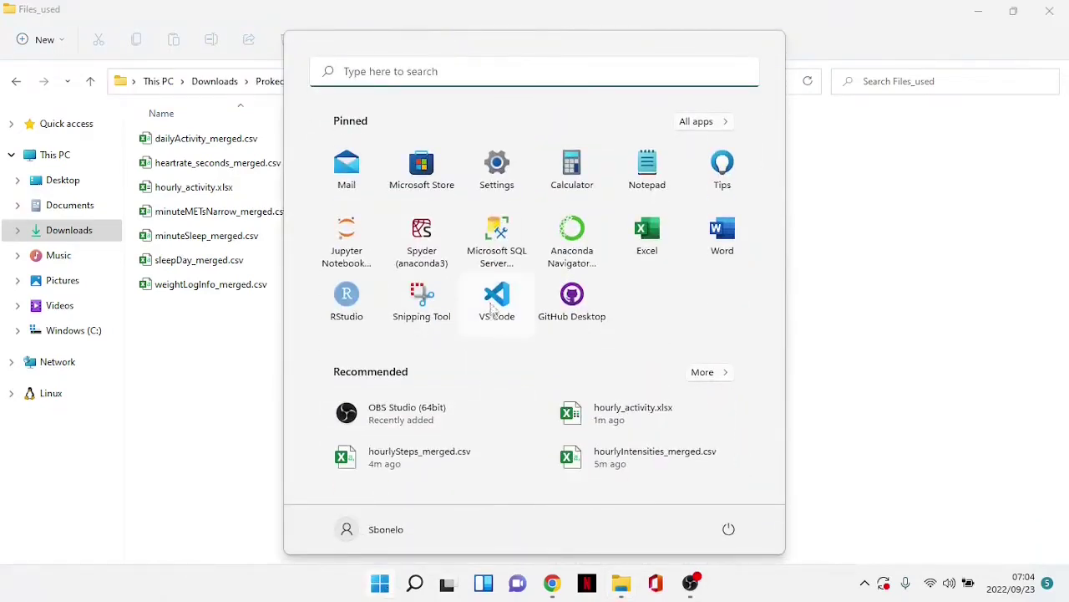
left_click(497, 242)
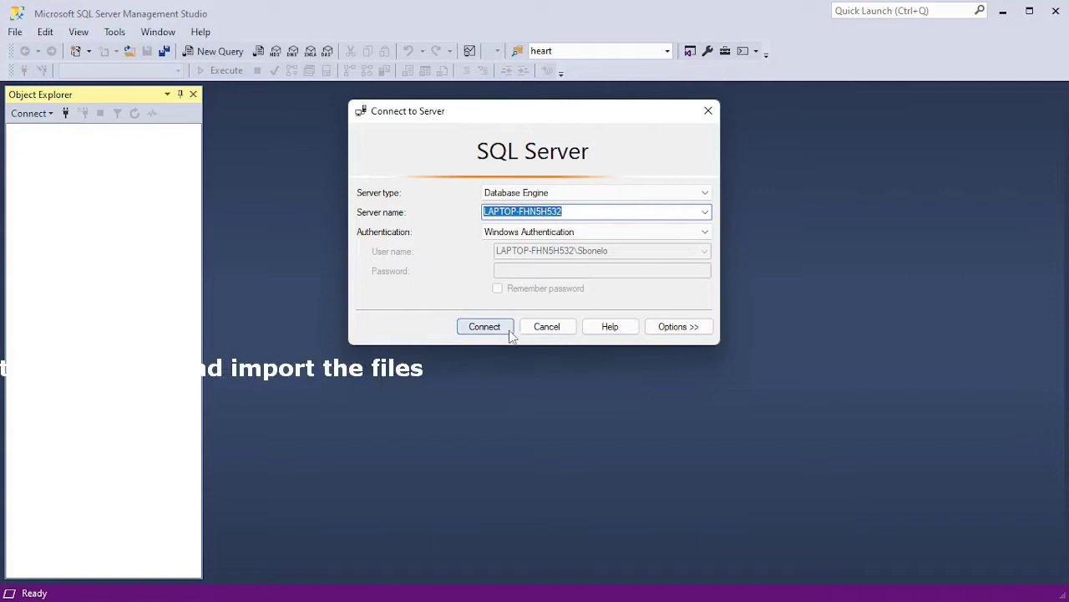
left_click(502, 331)
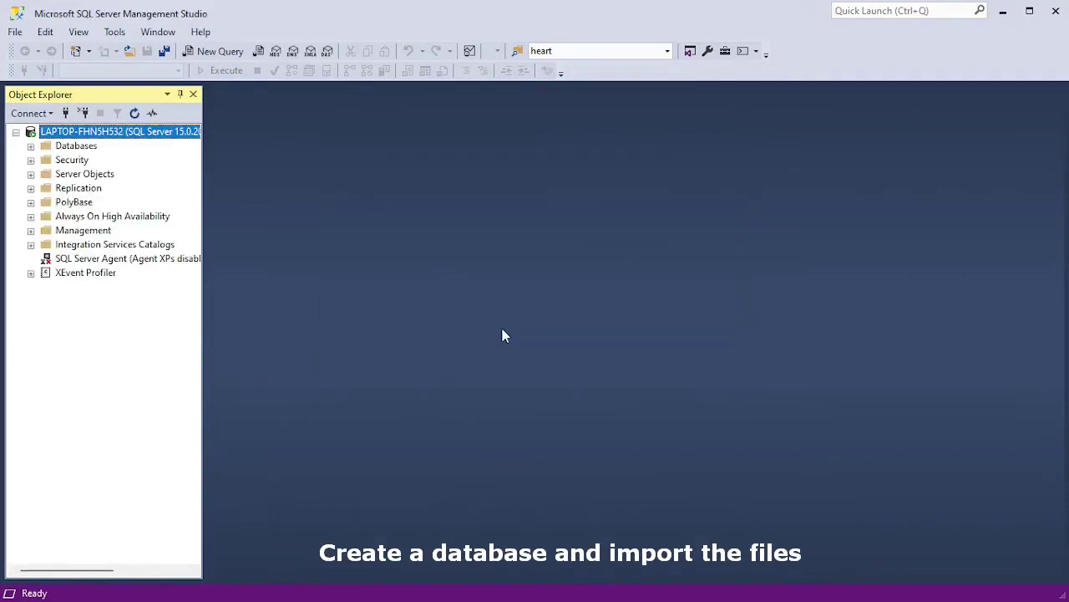
Create a new database named bellabeat on the server, keeping the default owner and file settings
left_click(65, 150)
right_click(65, 154)
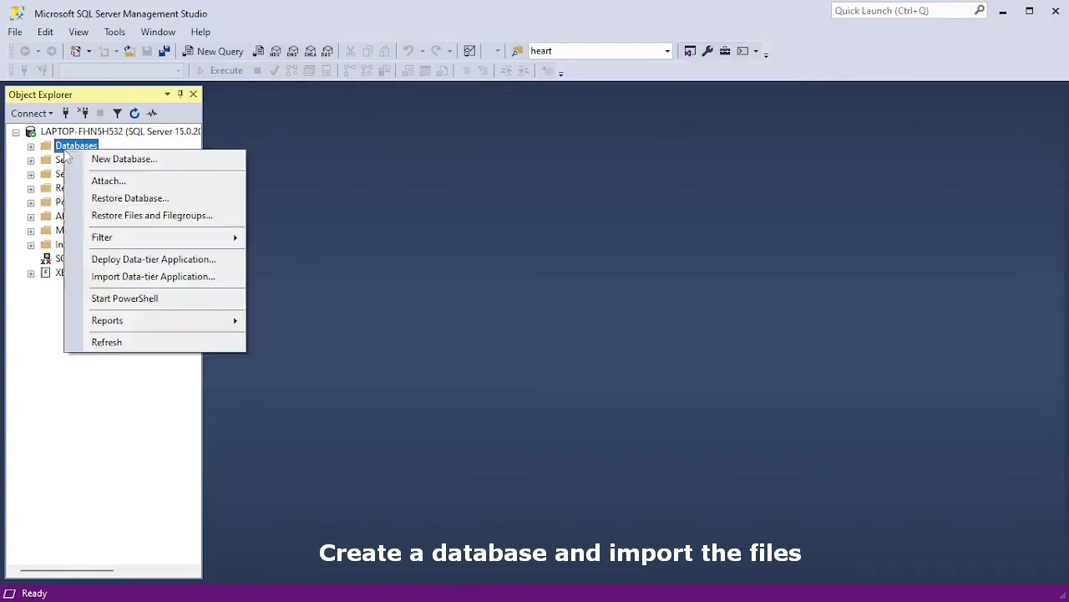
left_click(100, 157)
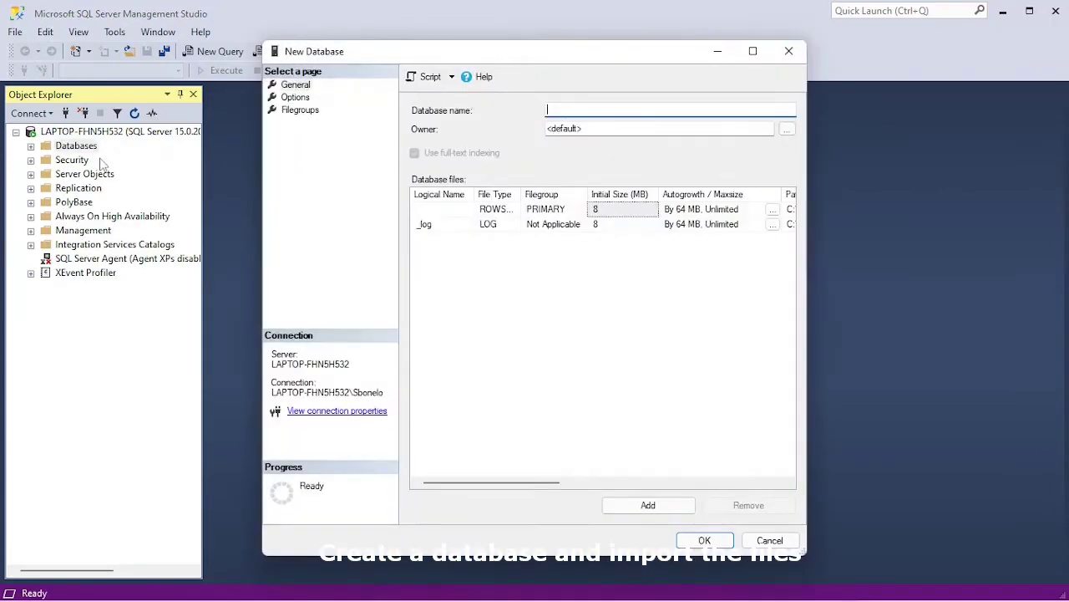
type("bellab")
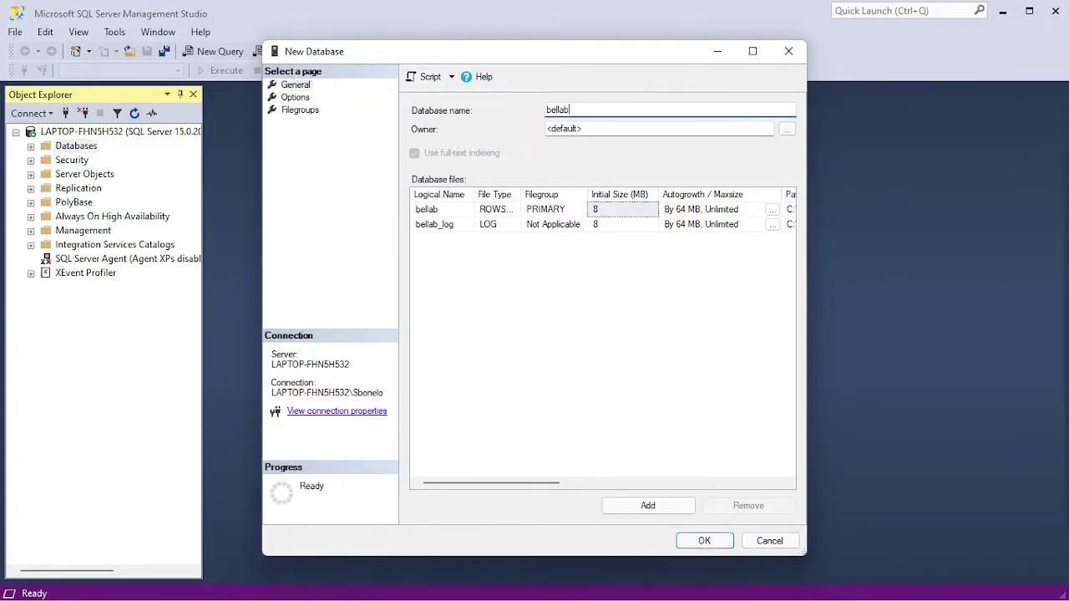
type("eat")
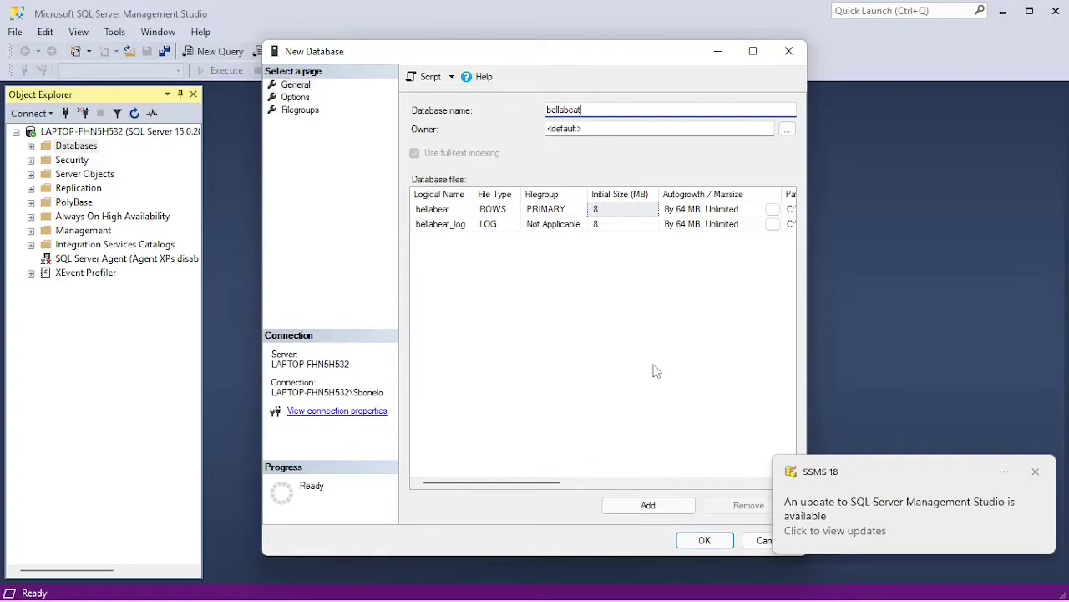
left_click(703, 542)
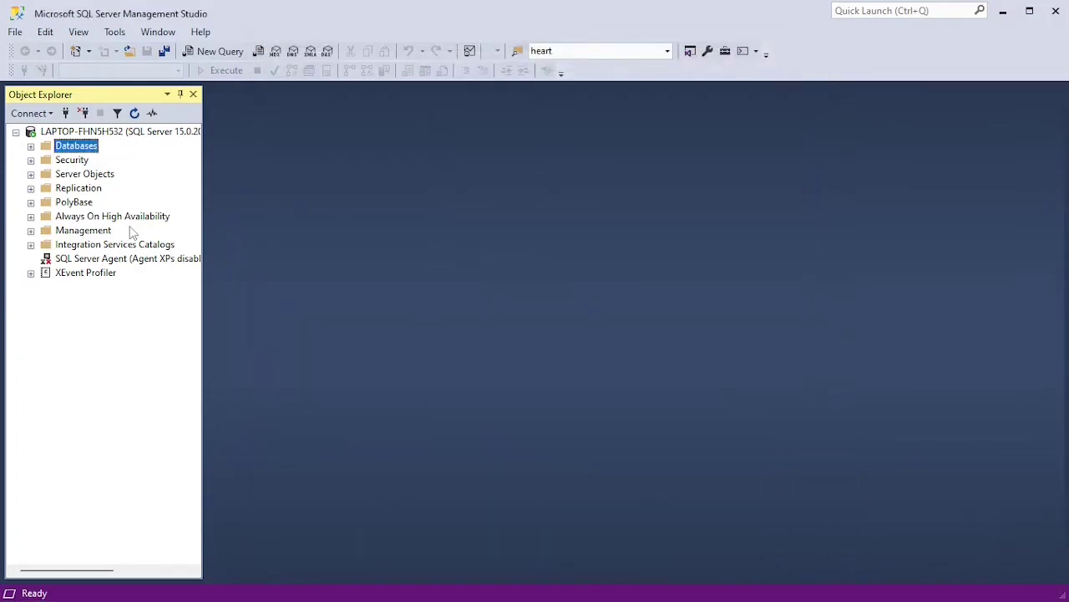
Expand the server's databases in Object Explorer, including the bellabeat database and its Tables folder
left_click(30, 146)
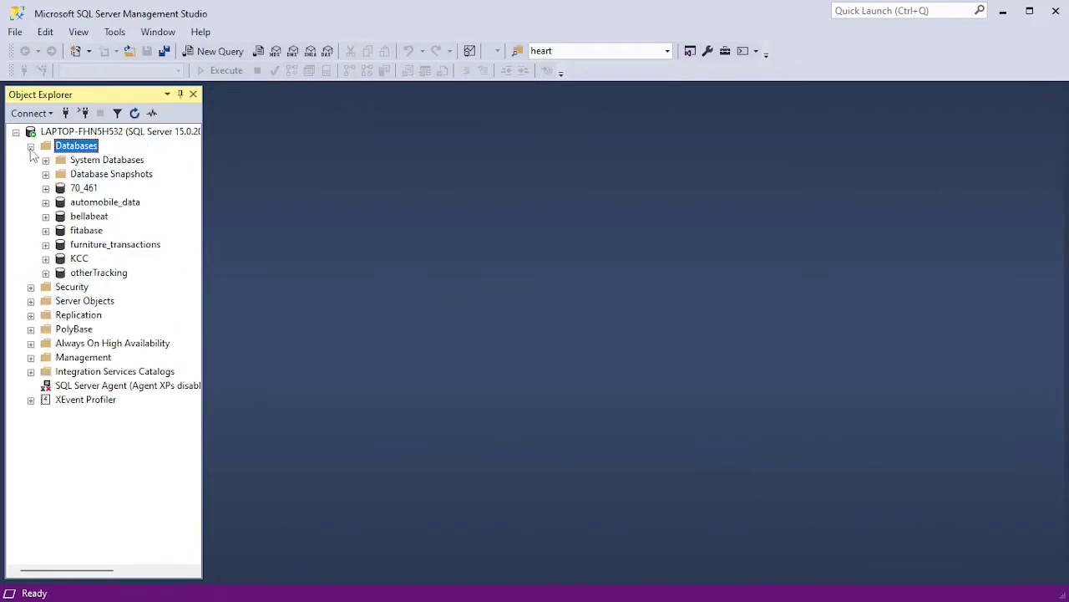
left_click(73, 216)
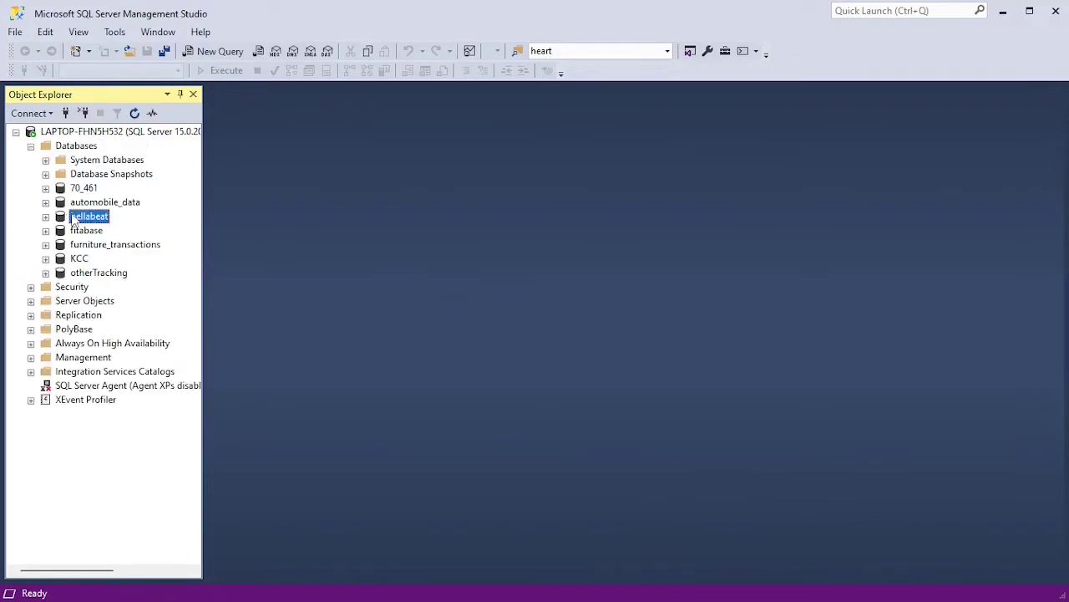
left_click(46, 218)
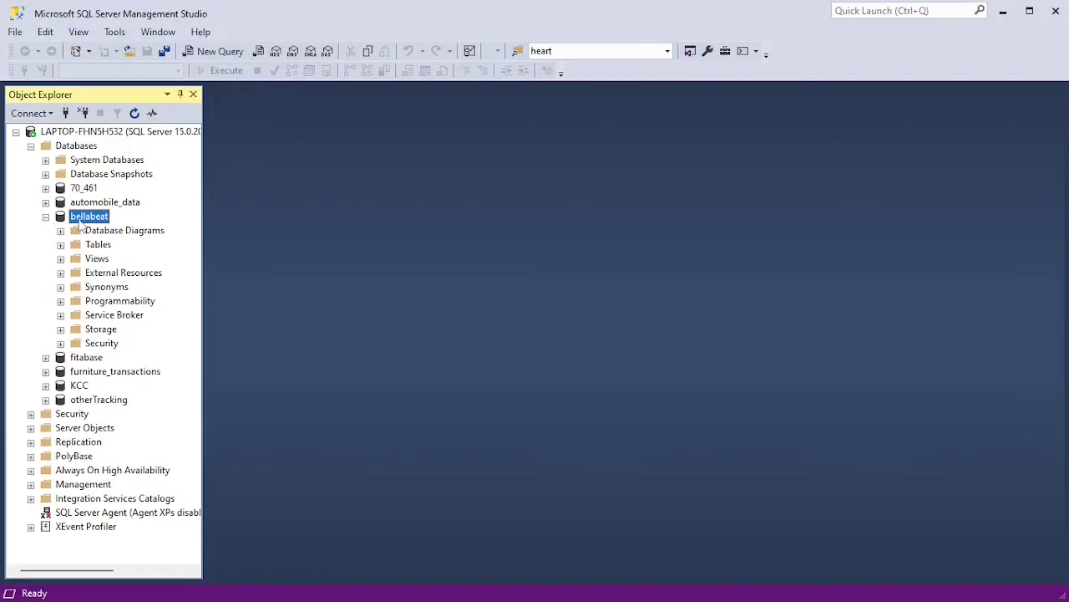
left_click(60, 244)
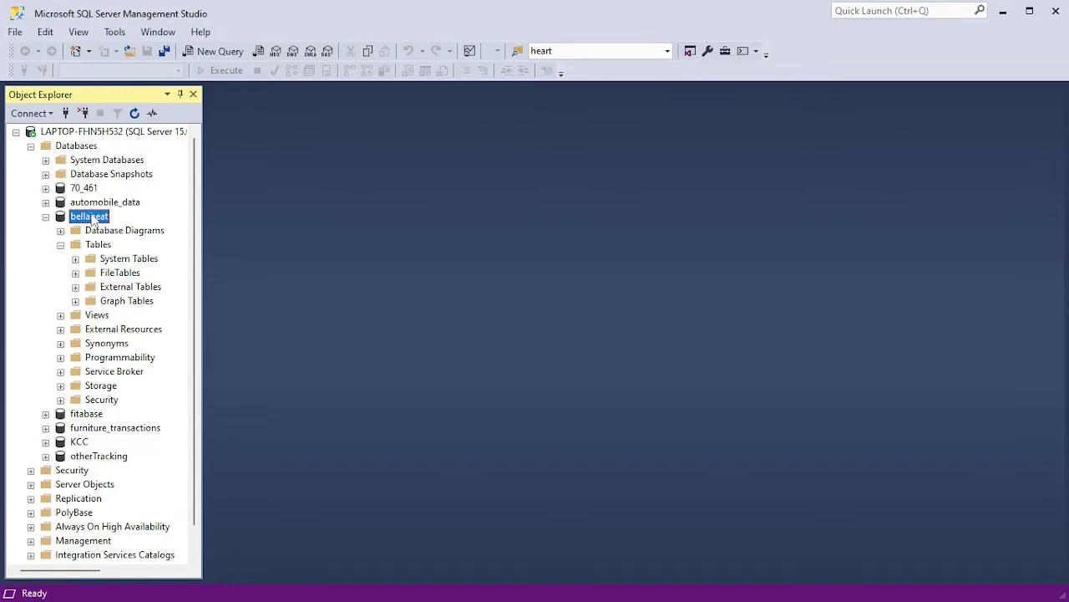
Open the list of tasks available for the bellabeat database
right_click(94, 219)
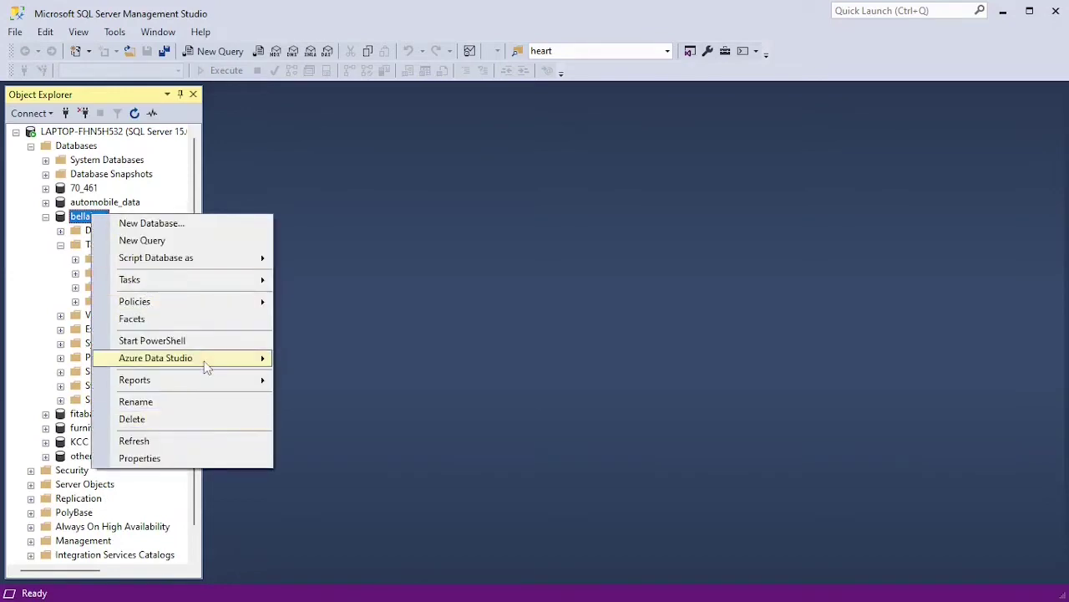
mouse_move(228, 282)
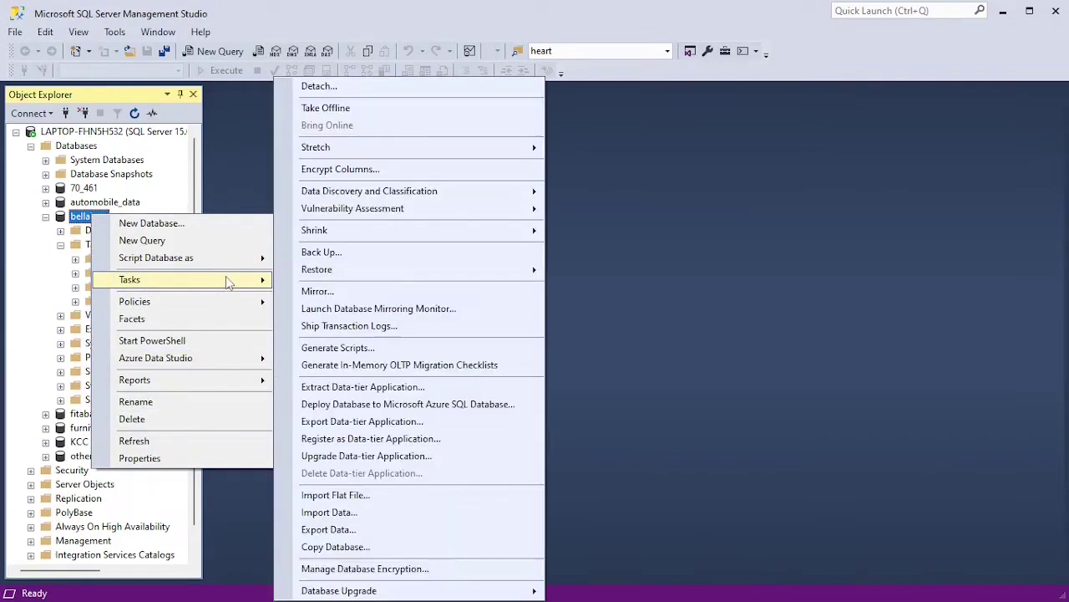